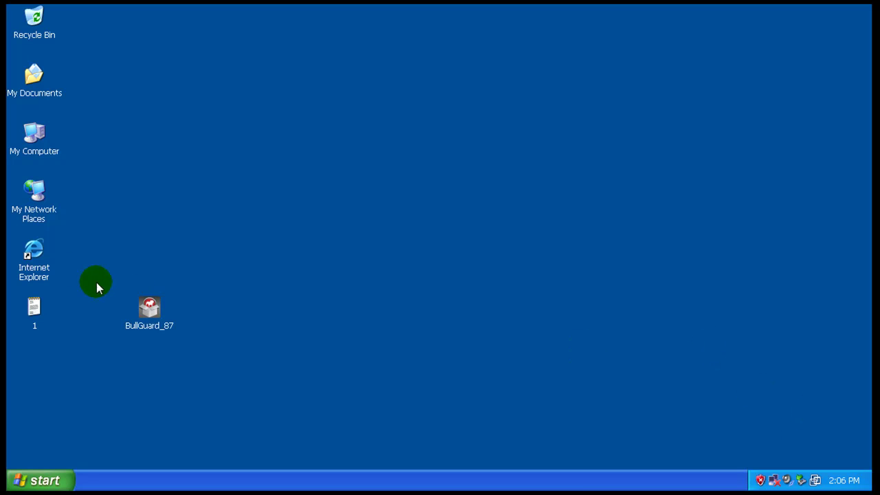
Step: Move the BullGuard_87 installer icon away from the other icons to the middle of the desktop
left_click_drag(152, 307, 447, 254)
left_click(537, 291)
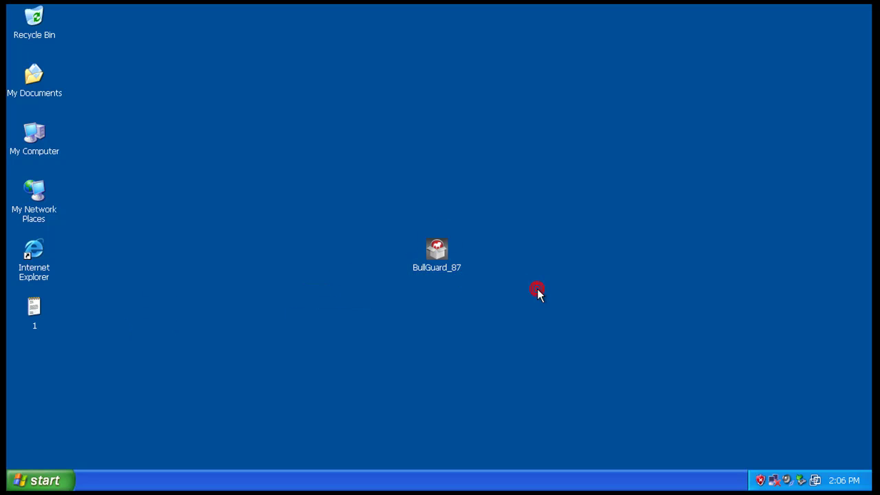
right_click(437, 254)
left_click(574, 279)
left_click_drag(442, 253, 429, 305)
right_click(435, 306)
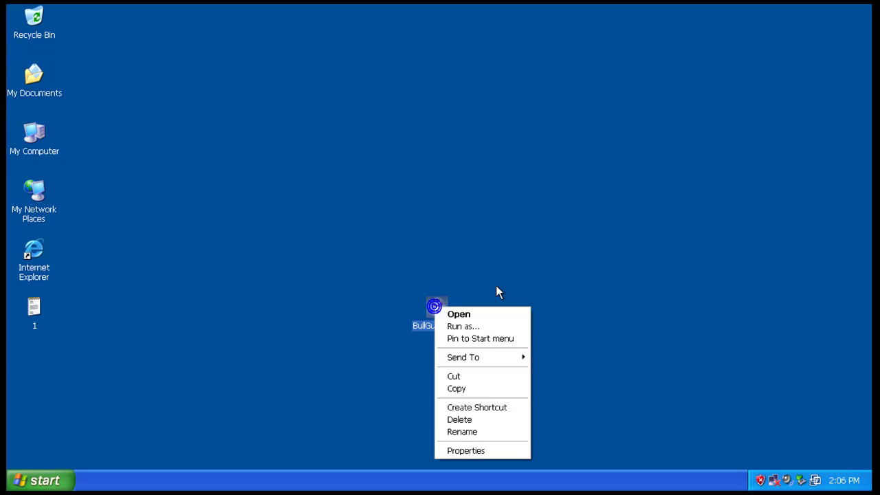
left_click(506, 278)
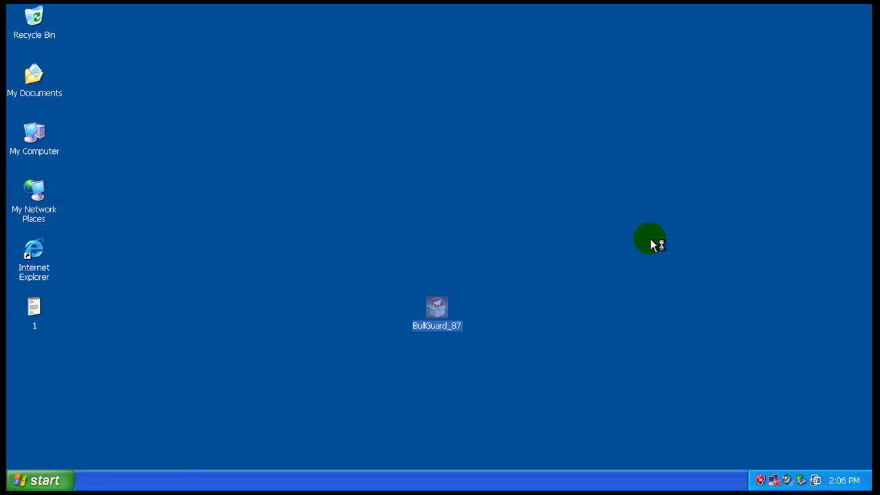
Step: Run the BullGuard_87 installer and install BullGuard 8.7, accepting the license agreement
left_click(462, 280)
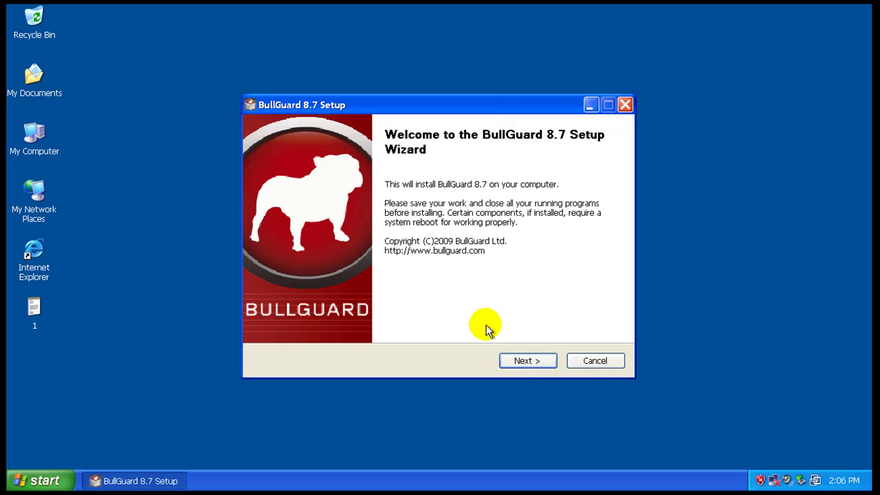
left_click(526, 361)
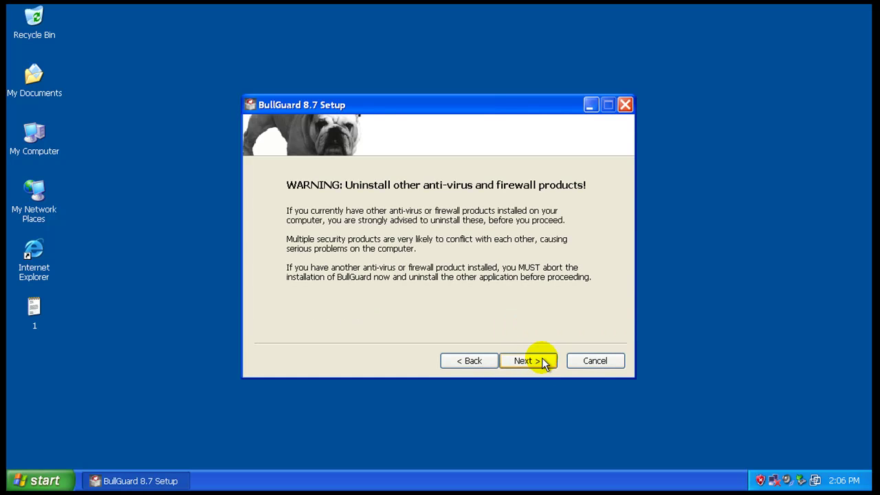
left_click(541, 361)
left_click(416, 328)
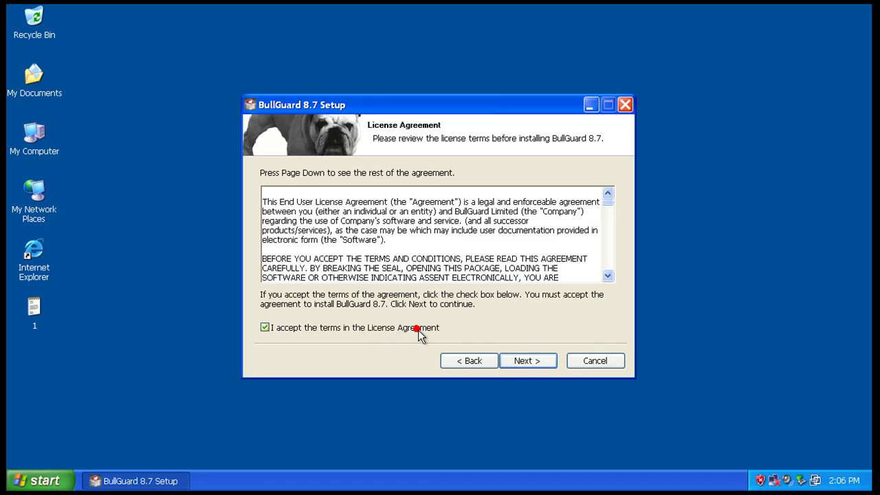
left_click(544, 361)
left_click(544, 361)
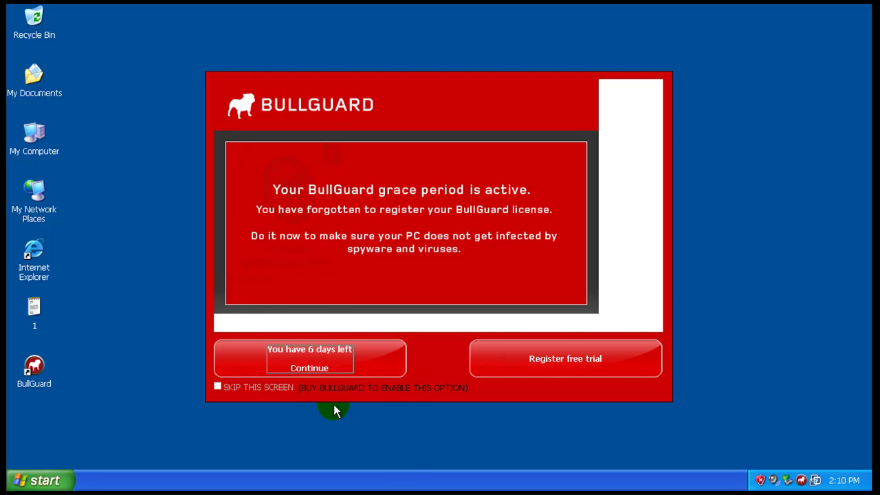
Step: Continue with the grace period without registering, and start the recommended update check from the BullGuard console
left_click(328, 357)
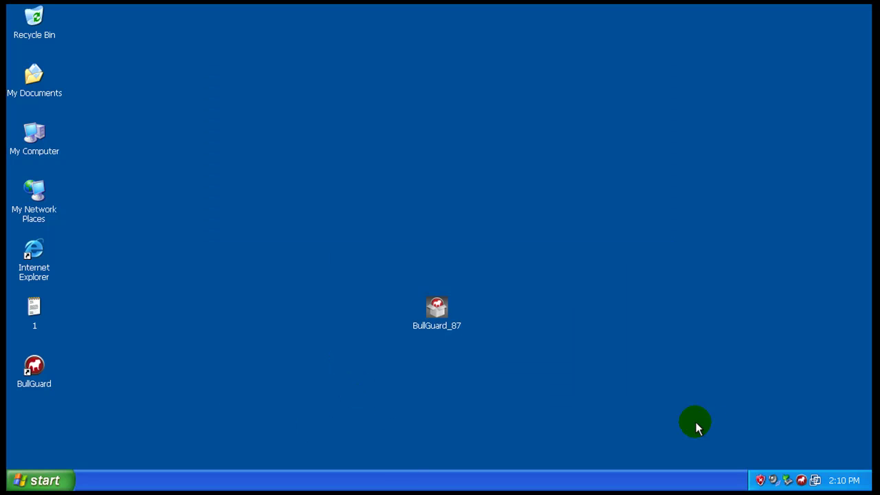
right_click(802, 481)
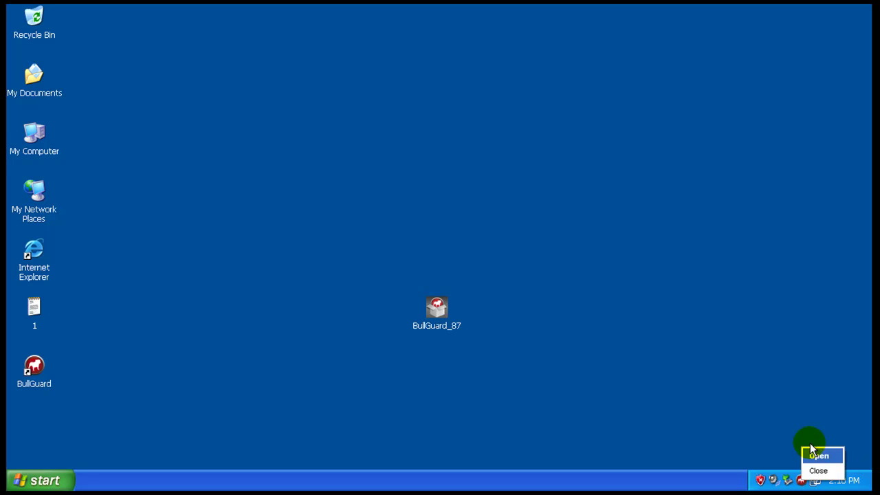
left_click(818, 456)
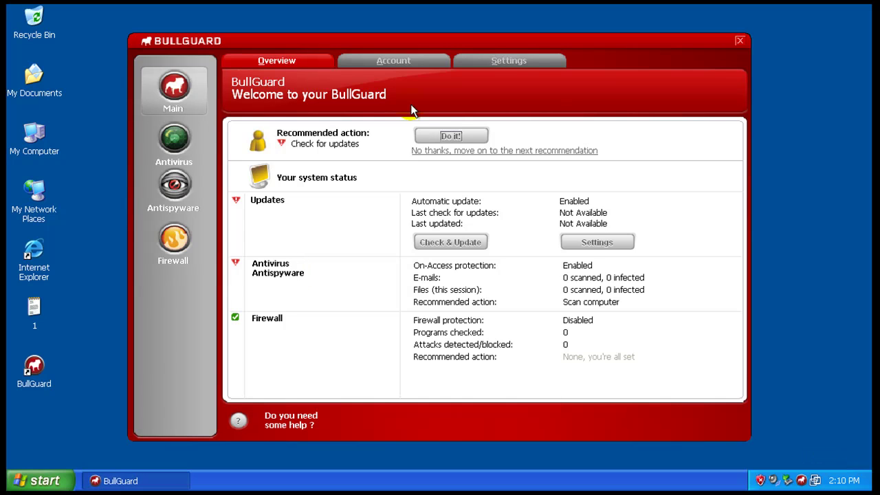
left_click(450, 139)
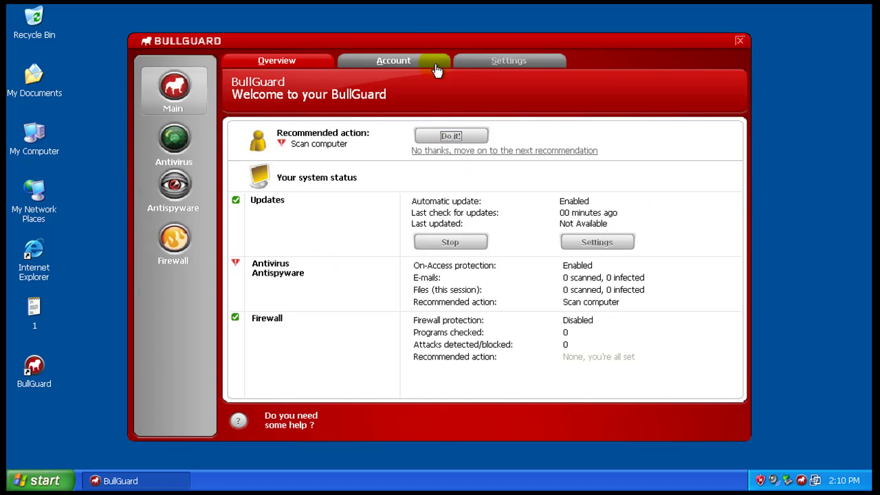
Step: View the general settings and the antivirus on-access protection settings, closing the update download window
left_click(500, 63)
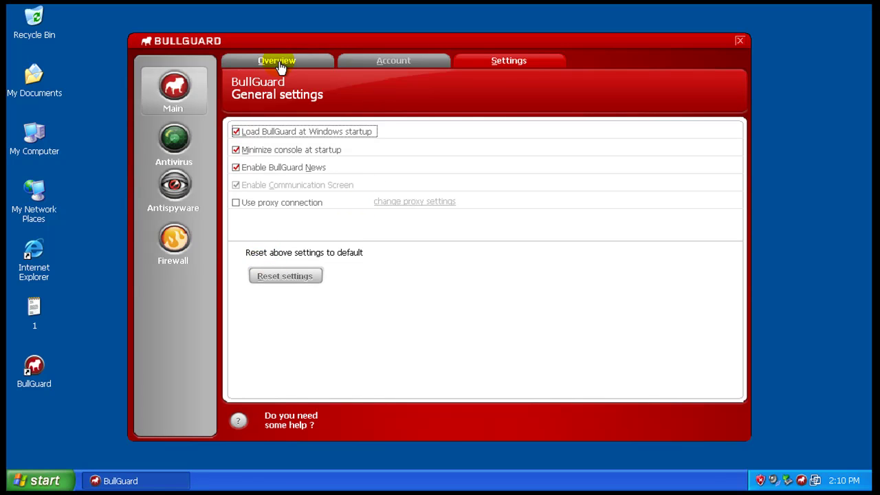
left_click(180, 145)
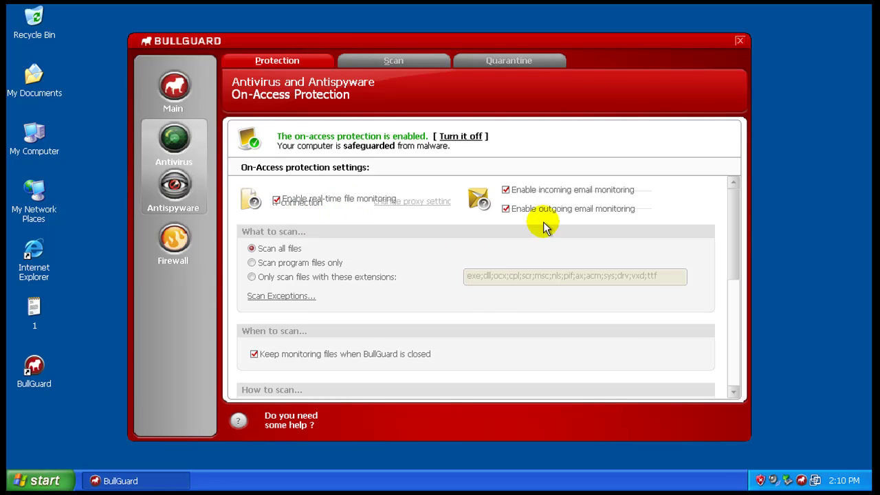
left_click(402, 341)
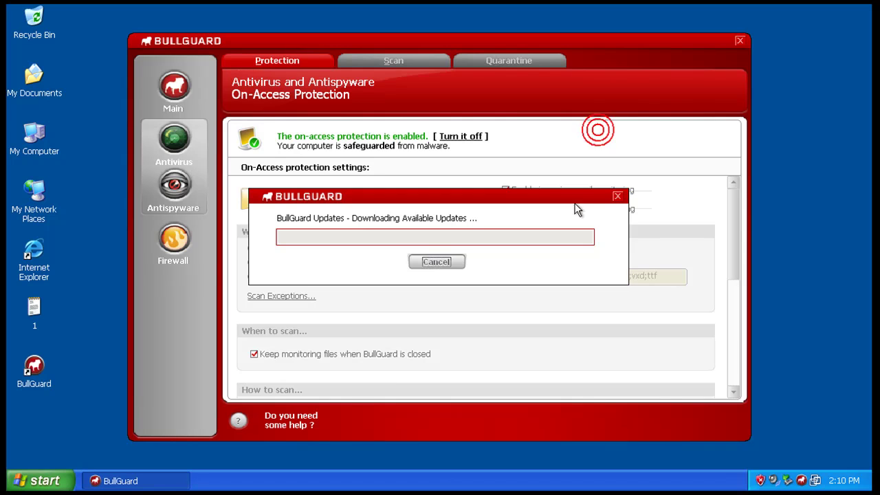
left_click_drag(579, 352, 595, 210)
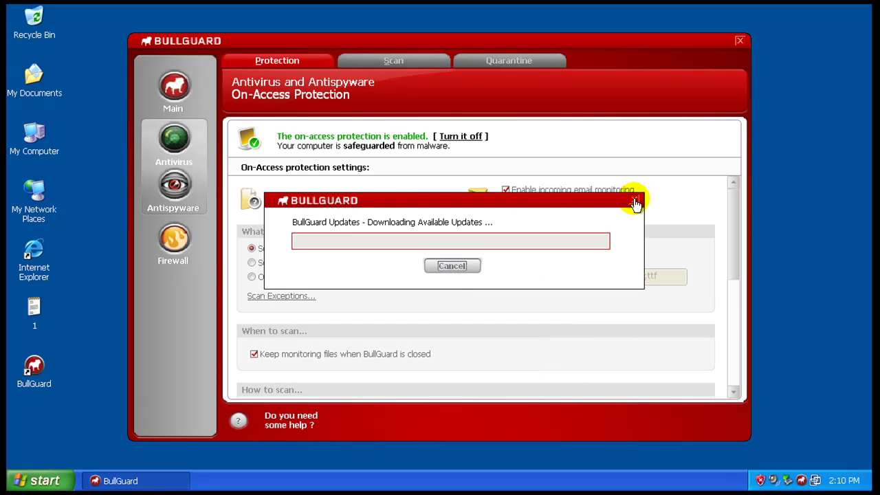
left_click(634, 202)
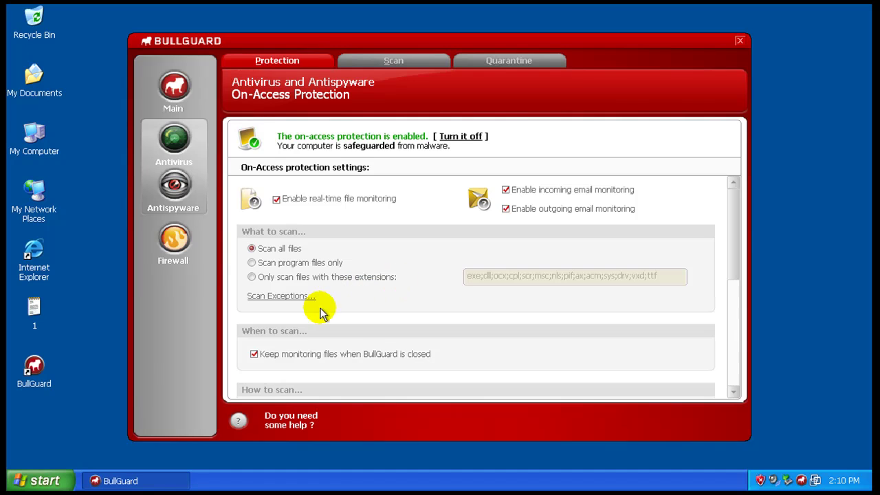
Step: Enable web monitoring in the how-to-scan options of the on-access protection settings
left_click_drag(738, 259, 737, 315)
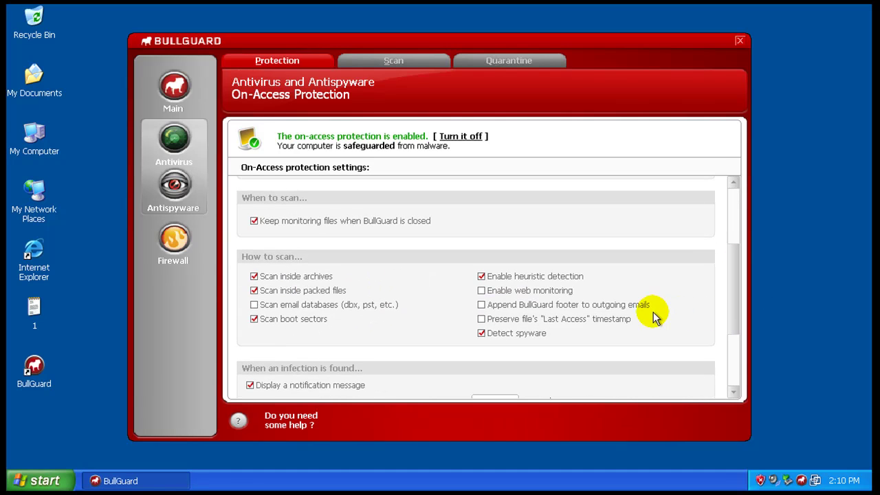
left_click(482, 290)
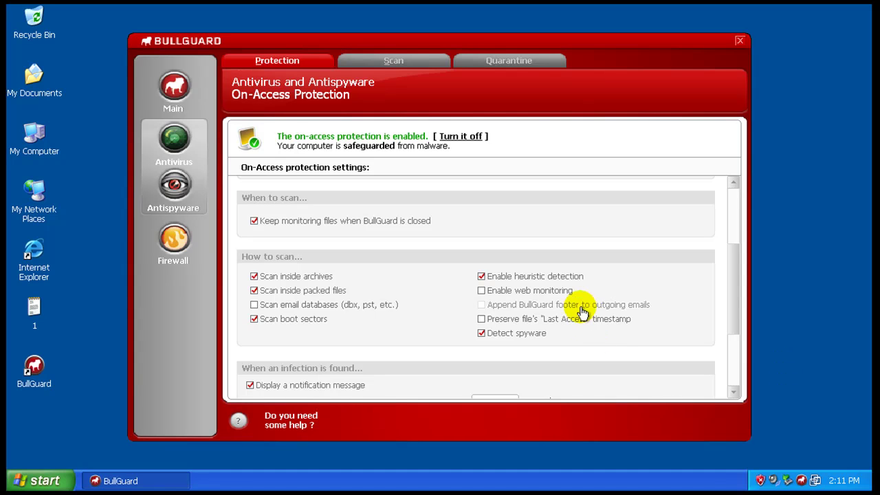
left_click(481, 291)
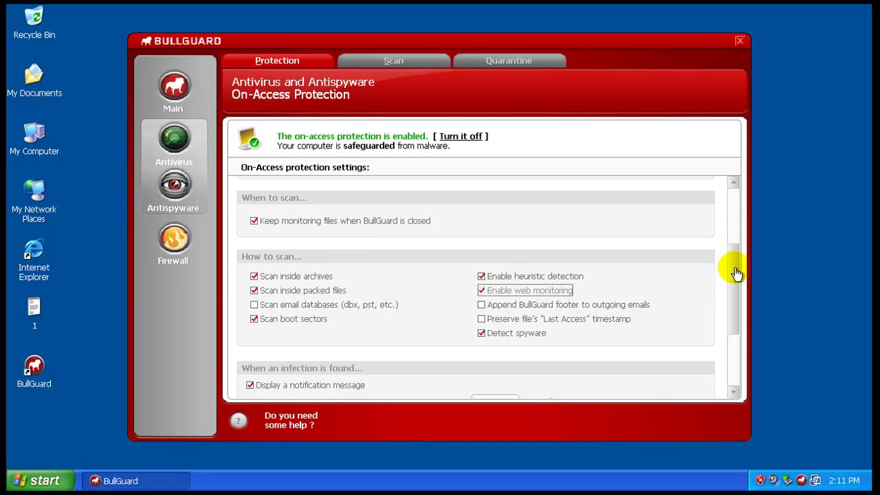
Step: Review the on-access protection settings for handling found infections, dismissing the Windows security alert balloon
scroll(734, 268, "down", 3)
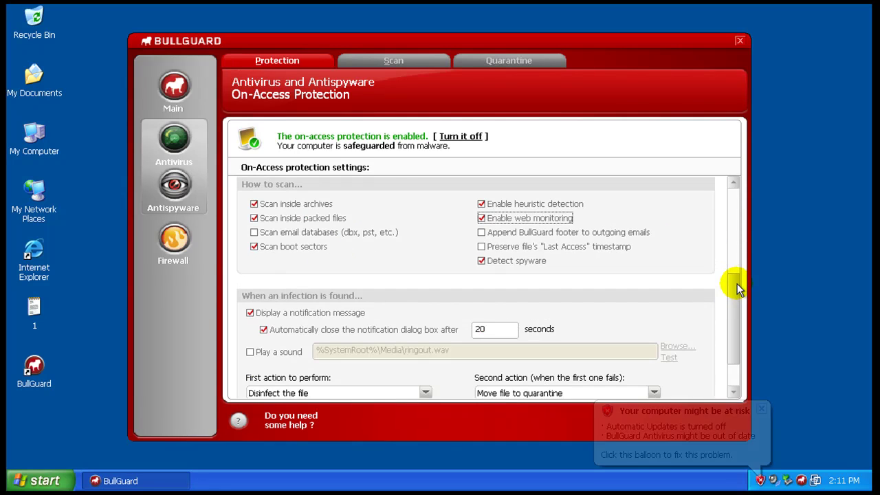
left_click(761, 411)
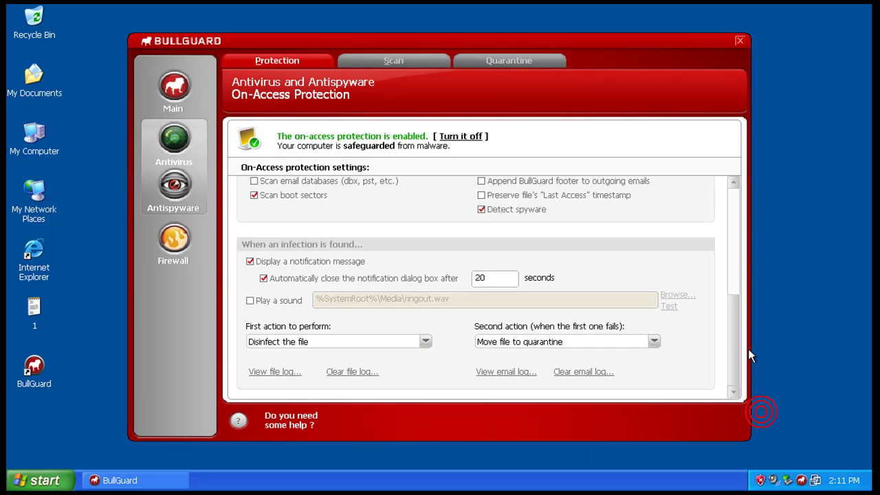
scroll(736, 304, "up", 1)
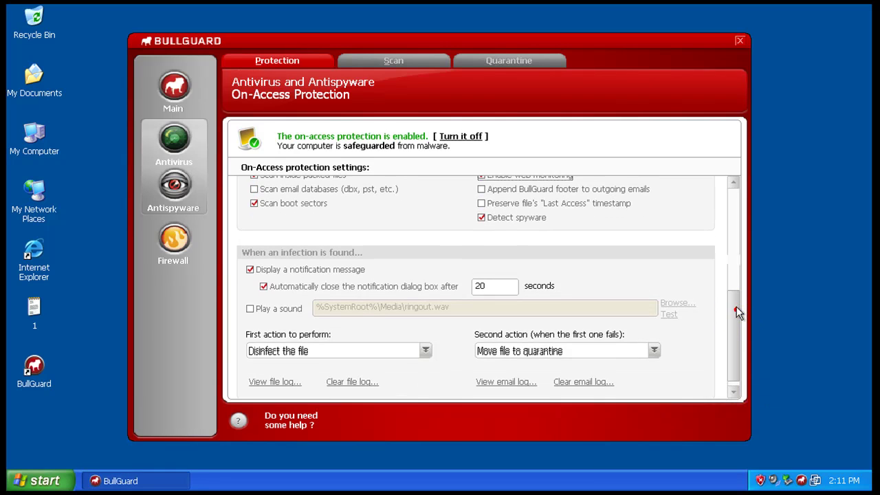
scroll(737, 306, "down", 1)
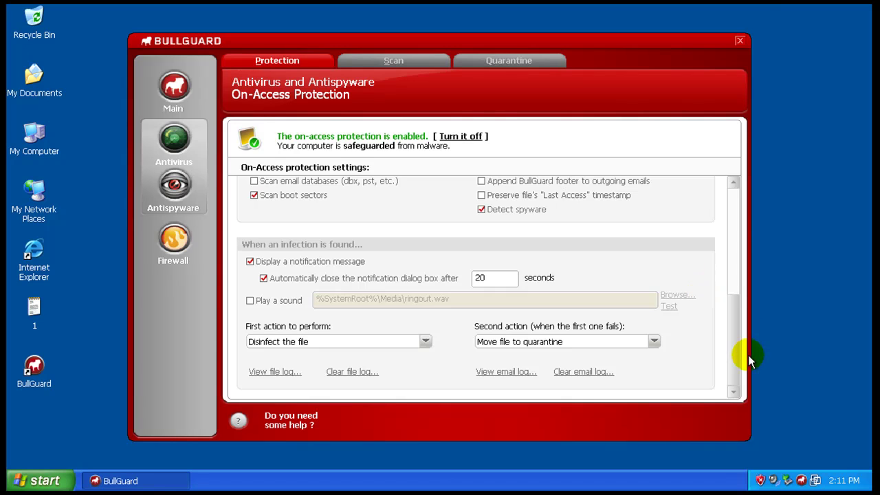
left_click_drag(739, 344, 729, 214)
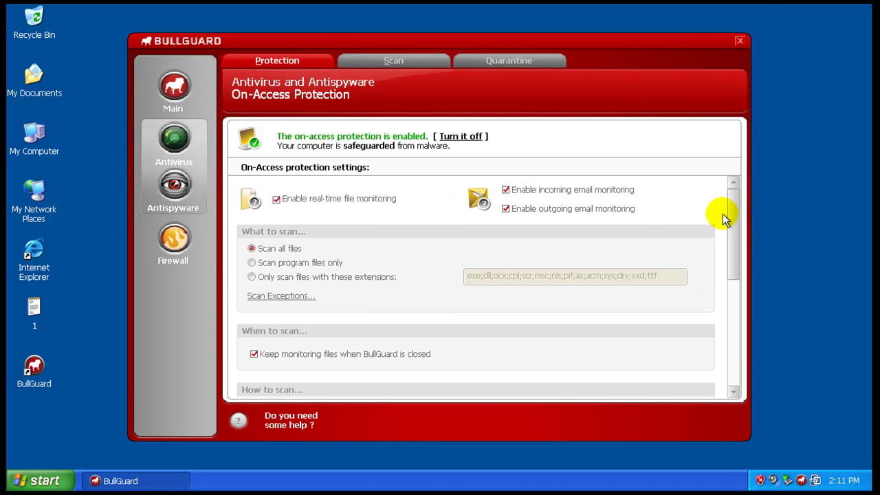
Step: View the antivirus quarantine and the available computer scans, and return to the main system status overview
left_click(516, 62)
left_click(404, 67)
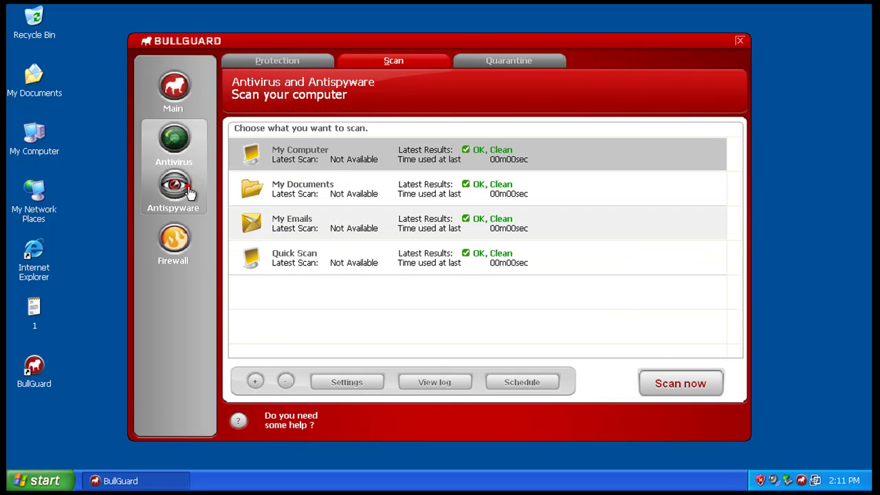
left_click(174, 90)
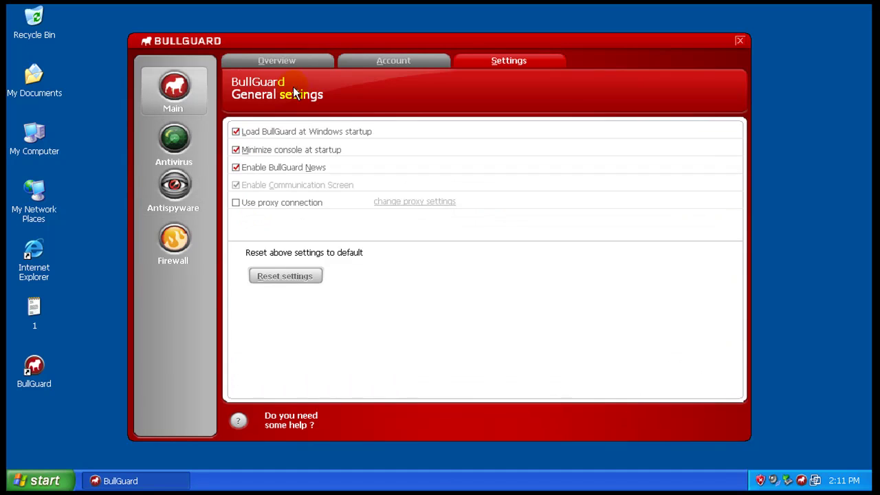
left_click(306, 61)
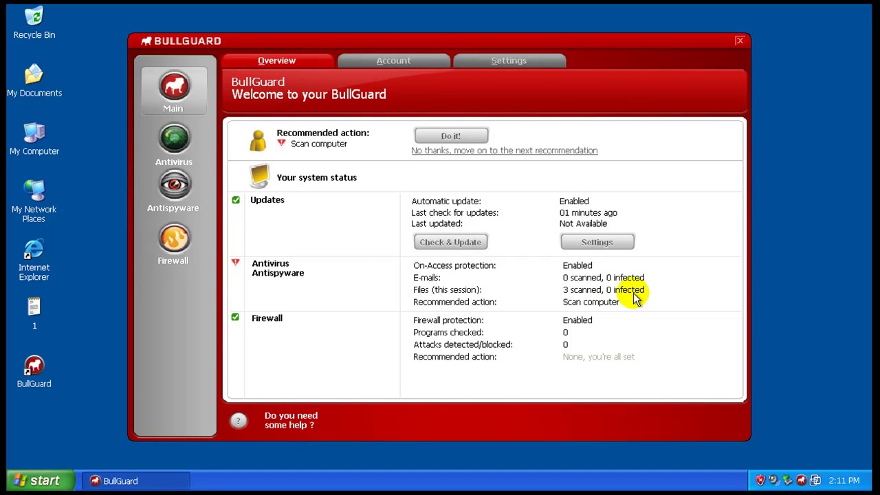
Step: Reposition the BullGuard window on the desktop and review the firewall overview and its security settings
left_click_drag(584, 313, 660, 309)
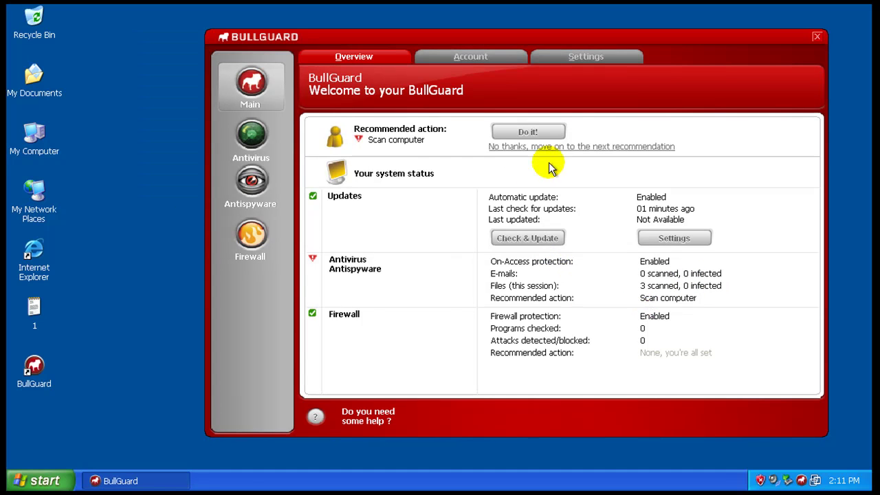
left_click_drag(574, 38, 462, 52)
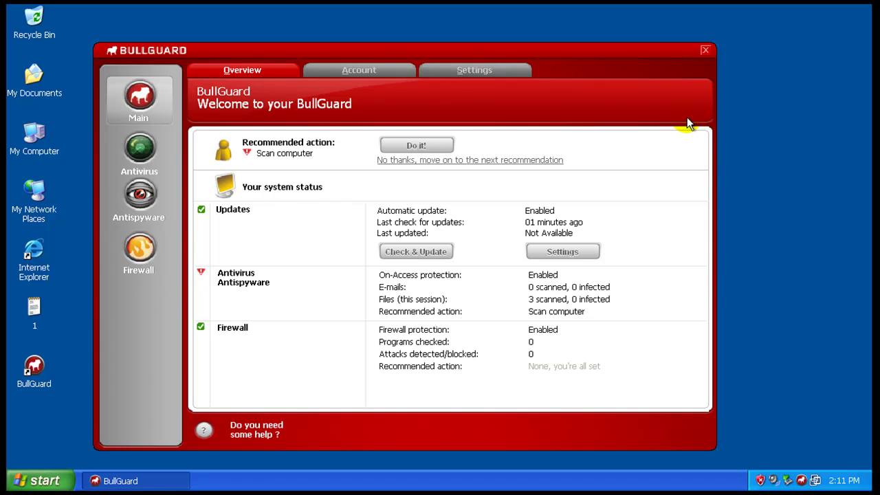
left_click(144, 247)
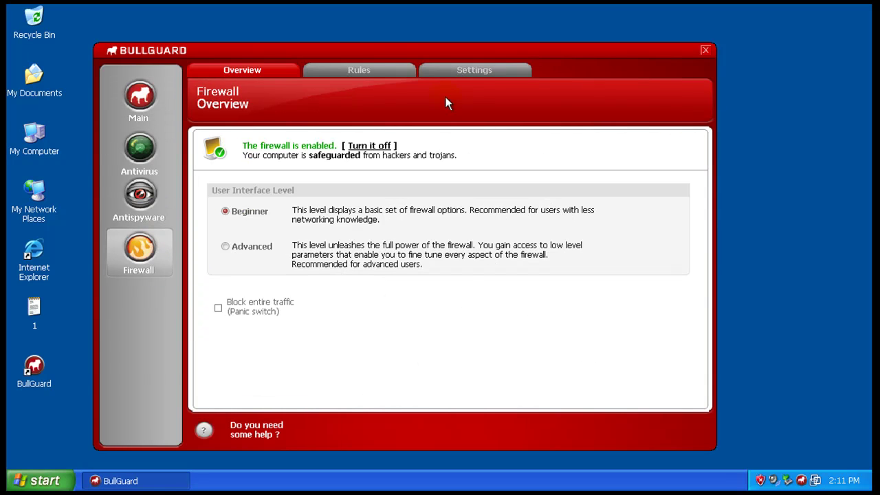
left_click(487, 72)
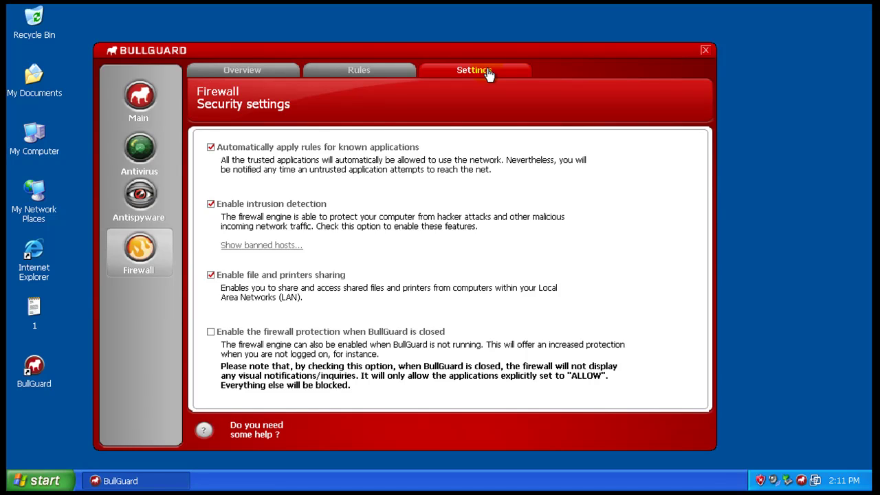
Step: Check for and download BullGuard updates from the main overview, and close the console
left_click(143, 92)
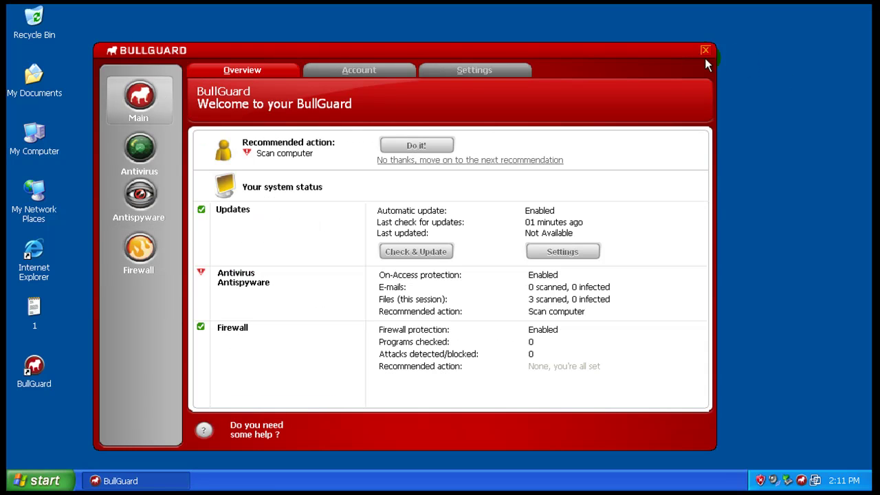
left_click(427, 255)
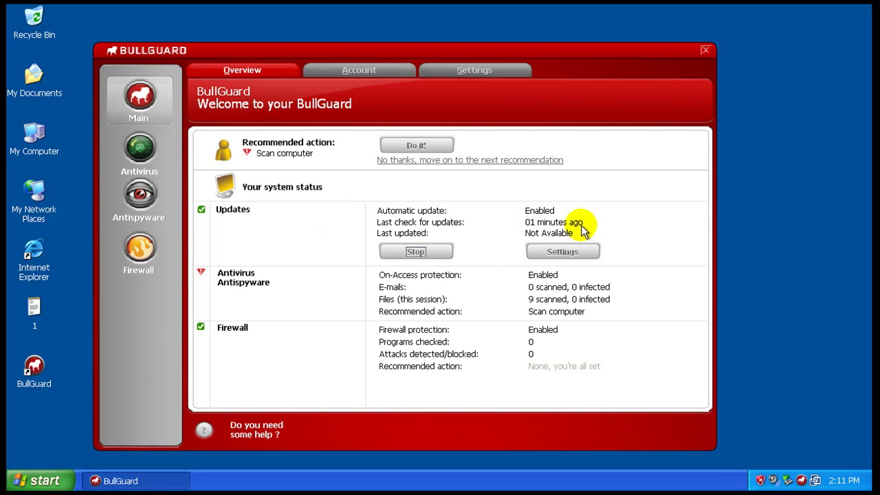
left_click(404, 342)
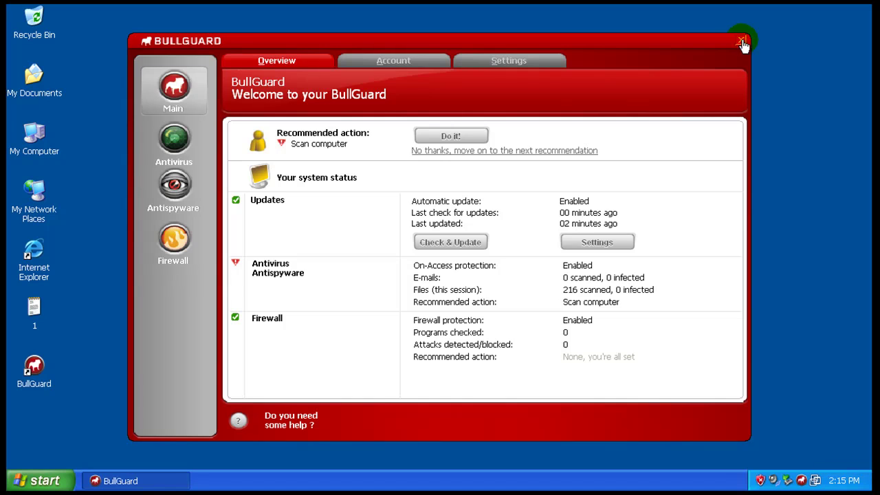
left_click(743, 43)
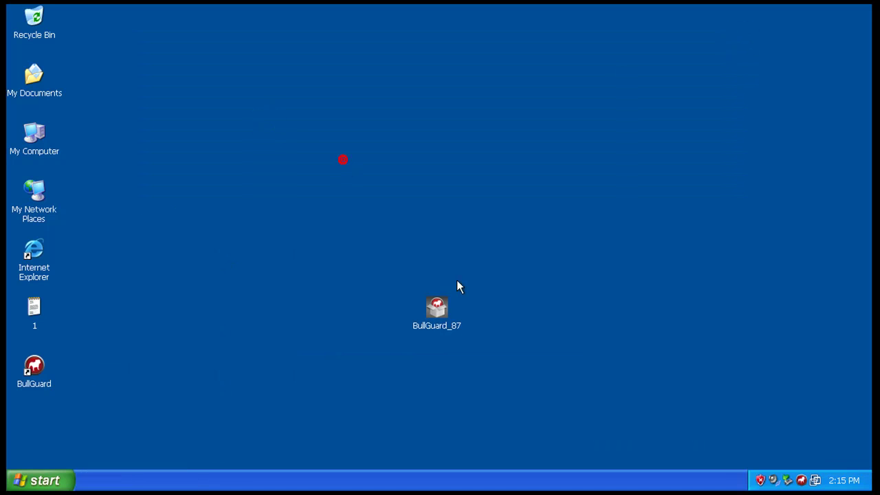
left_click(42, 268)
double_click(33, 312)
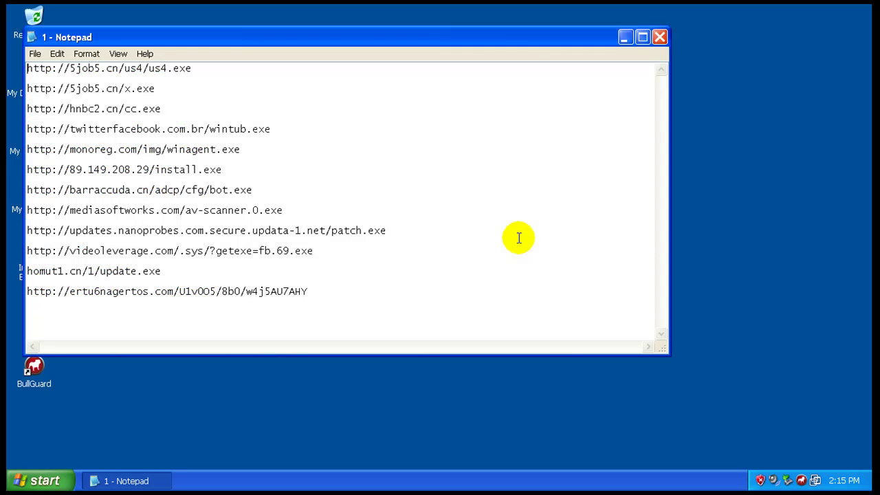
double_click(162, 69)
right_click(163, 72)
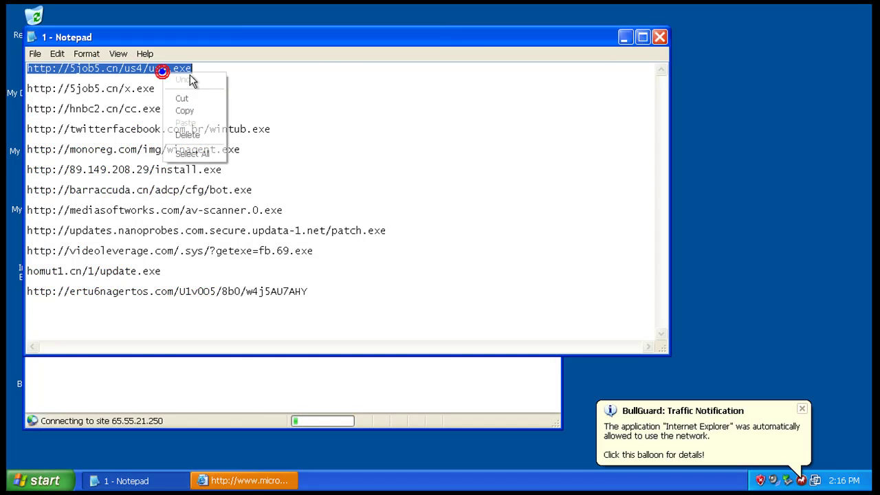
left_click(195, 111)
left_click_drag(332, 35, 559, 39)
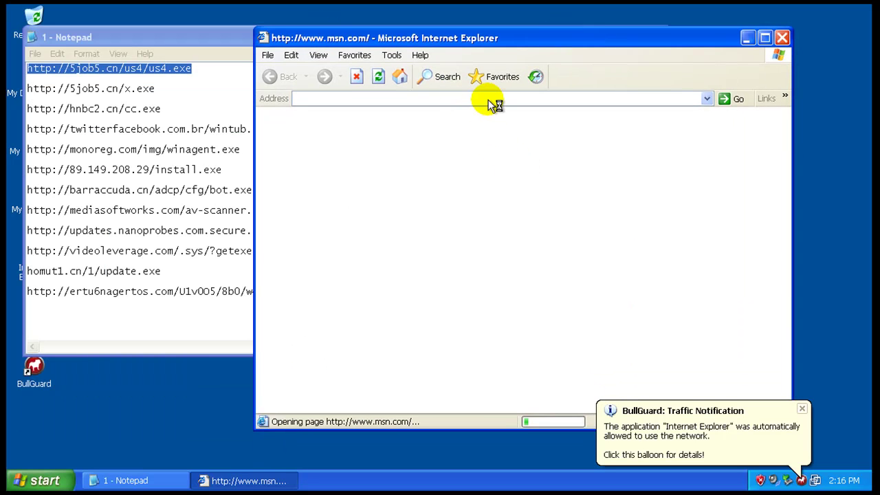
right_click(469, 101)
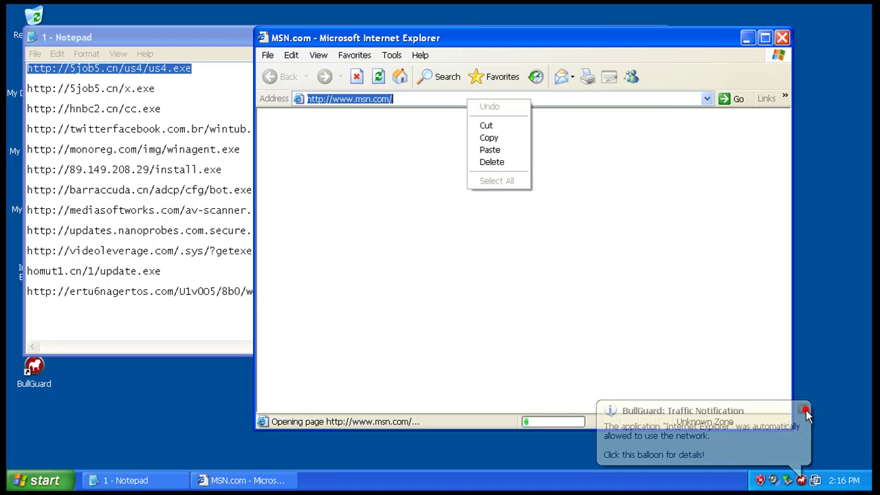
left_click(364, 37)
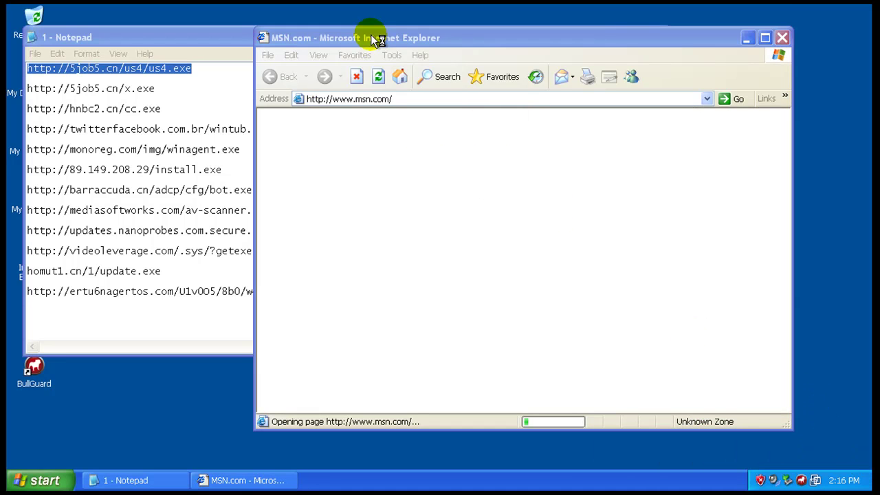
right_click(378, 100)
left_click(812, 310)
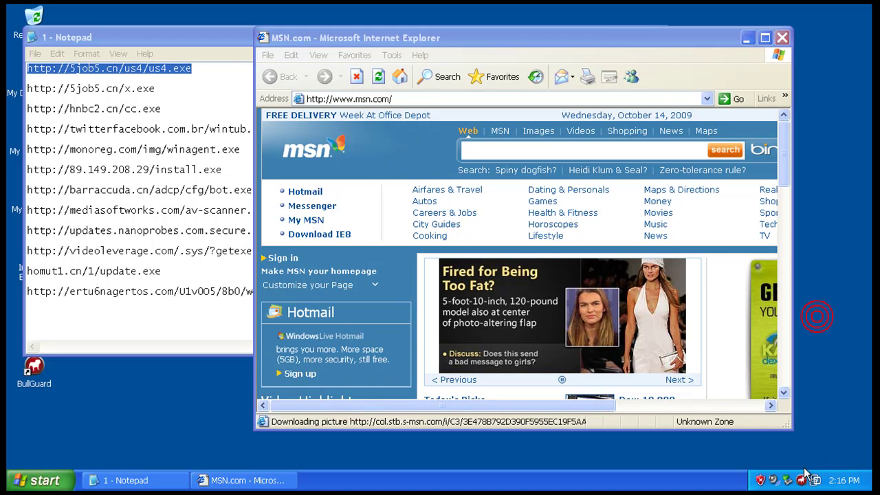
Step: Turn off web monitoring in BullGuard's on-access protection settings and close the console
double_click(802, 482)
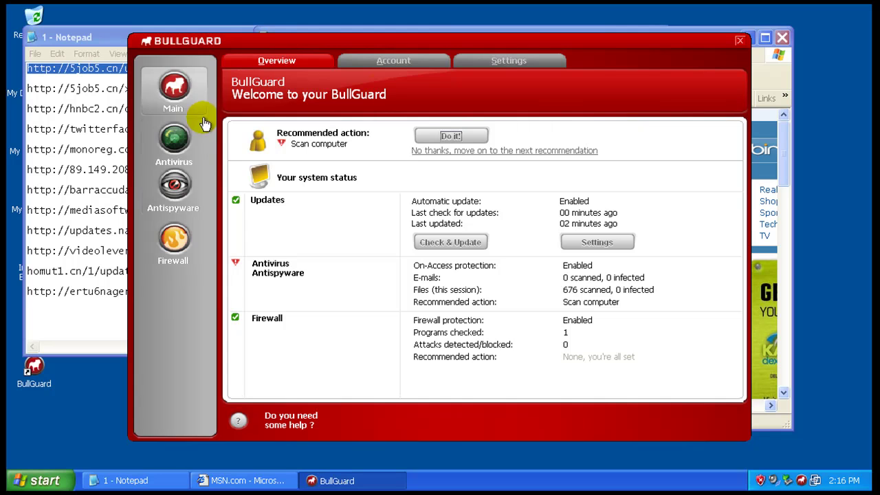
left_click(174, 141)
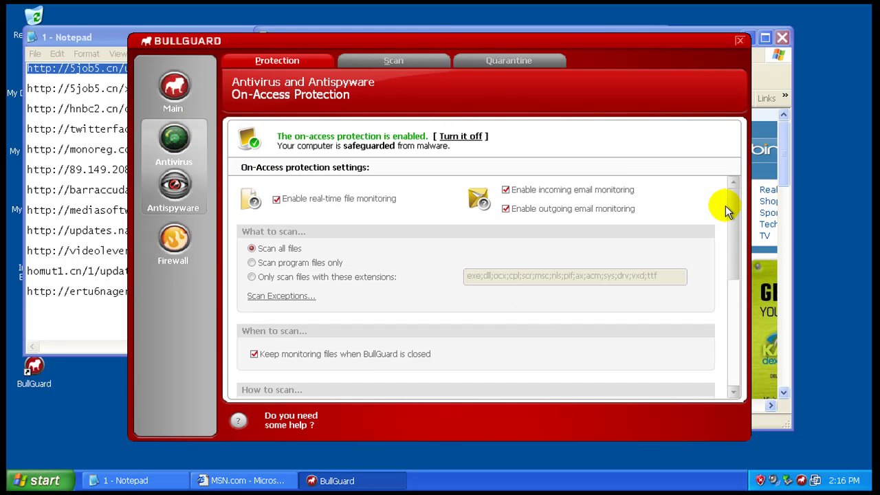
scroll(735, 240, "down", 3)
left_click(561, 308)
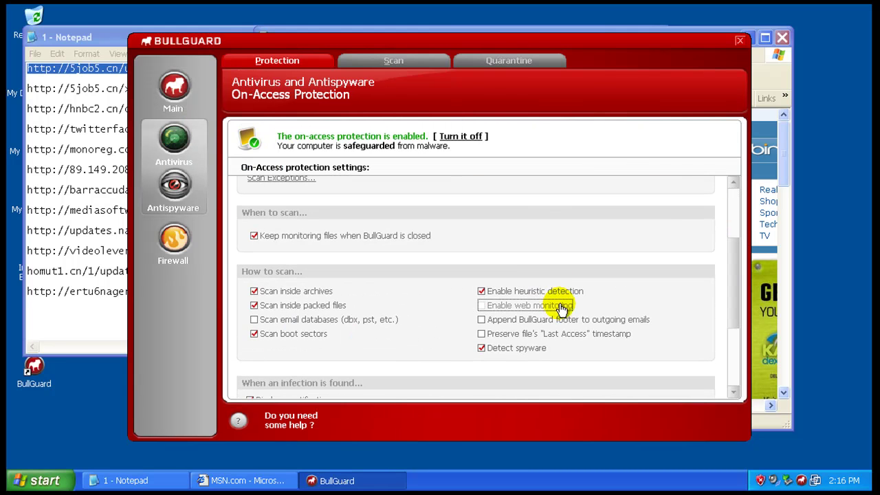
scroll(650, 191, "up", 3)
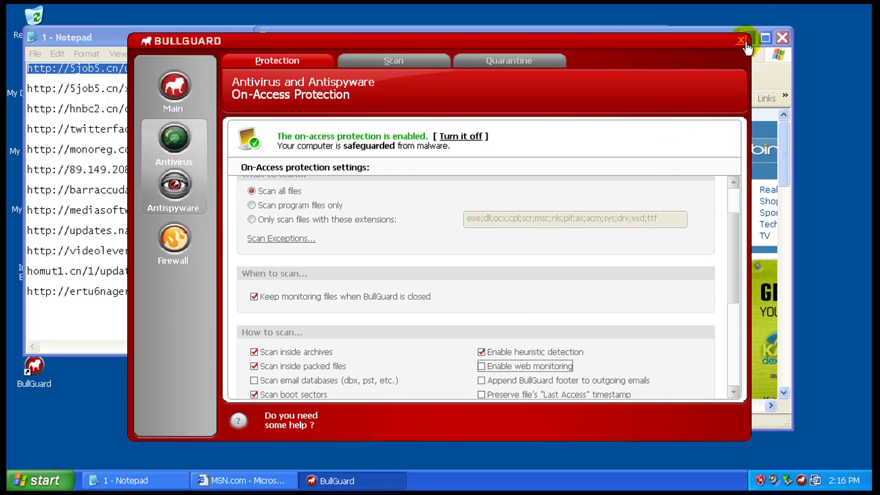
left_click(741, 42)
Step: Load the copied us4.exe address in the browser and run the downloaded file despite the unknown publisher
left_click(387, 98)
right_click(398, 99)
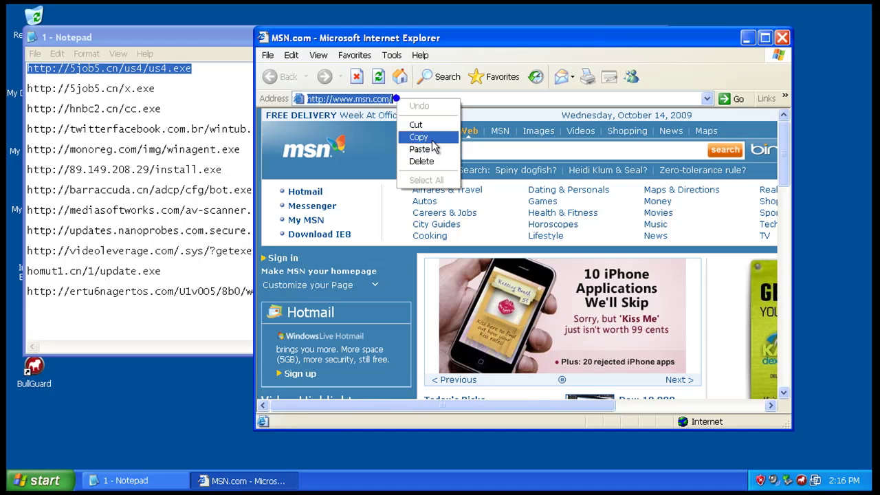
left_click(420, 148)
key("Return")
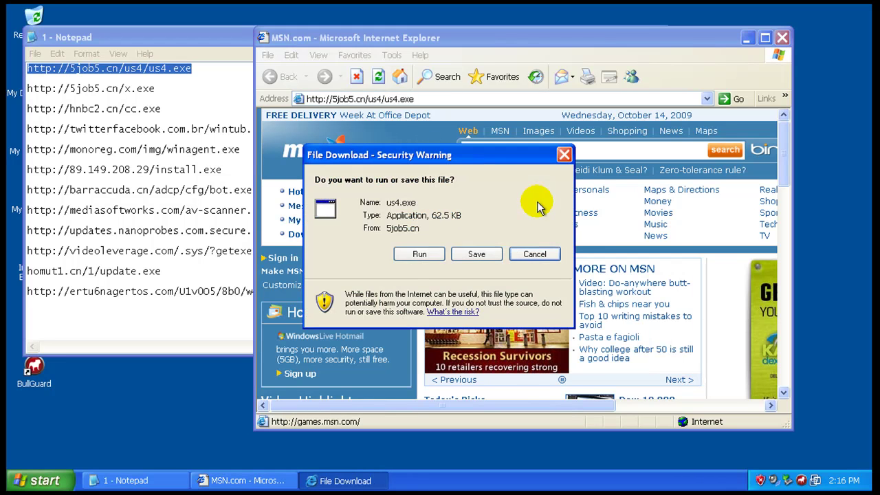
left_click(418, 254)
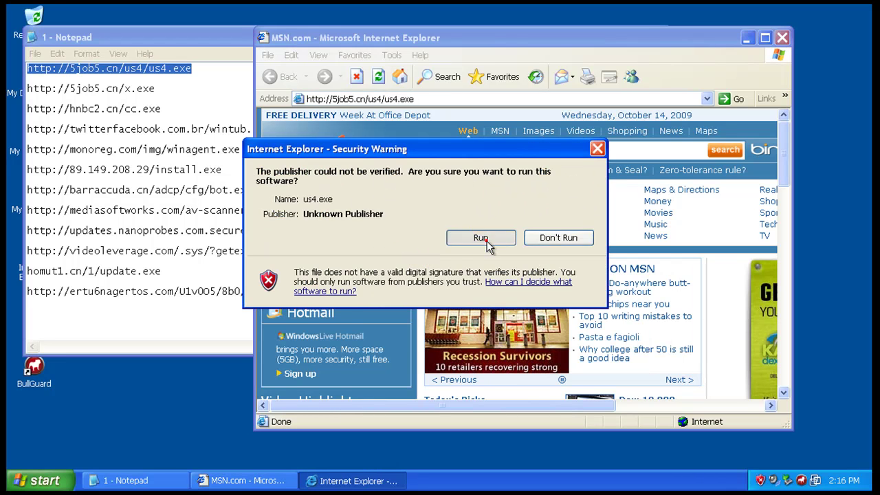
left_click(481, 238)
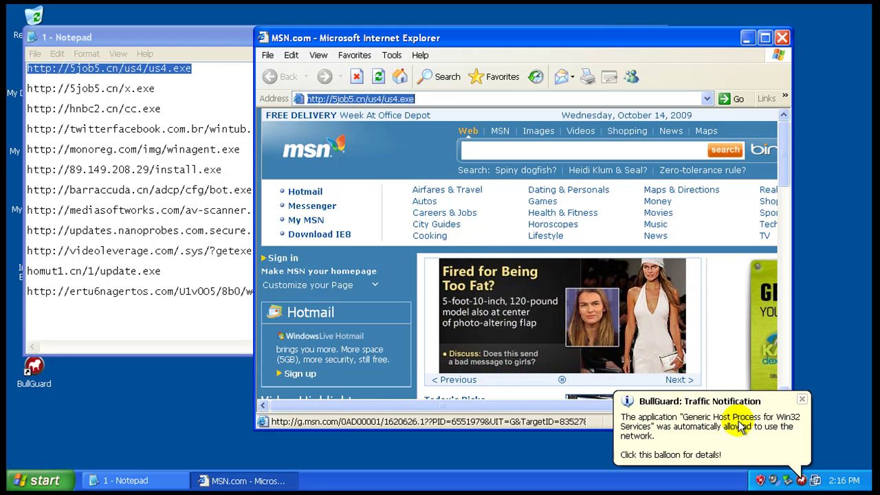
double_click(119, 88)
right_click(118, 88)
left_click(160, 126)
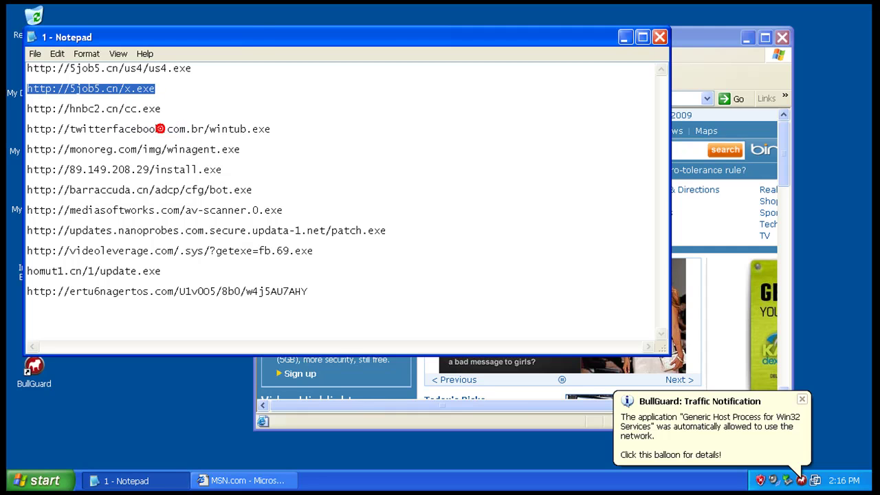
left_click(726, 38)
right_click(490, 98)
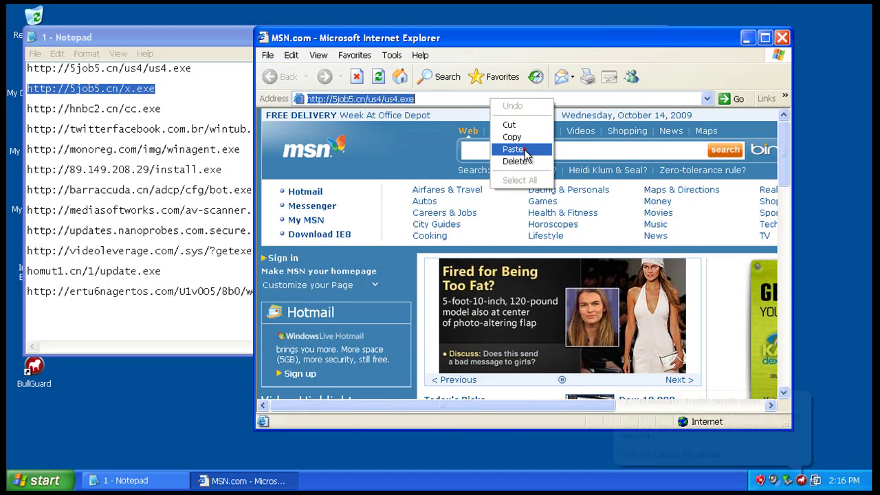
left_click(516, 149)
key("Return")
left_click(420, 253)
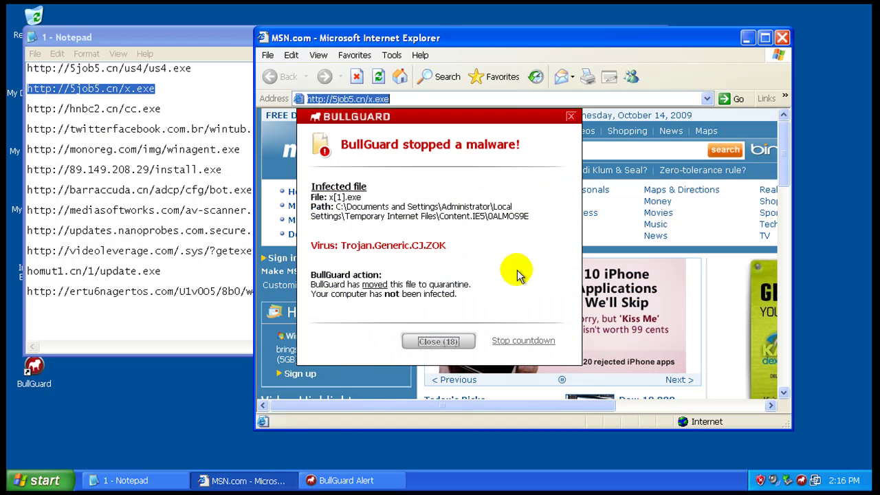
left_click(523, 241)
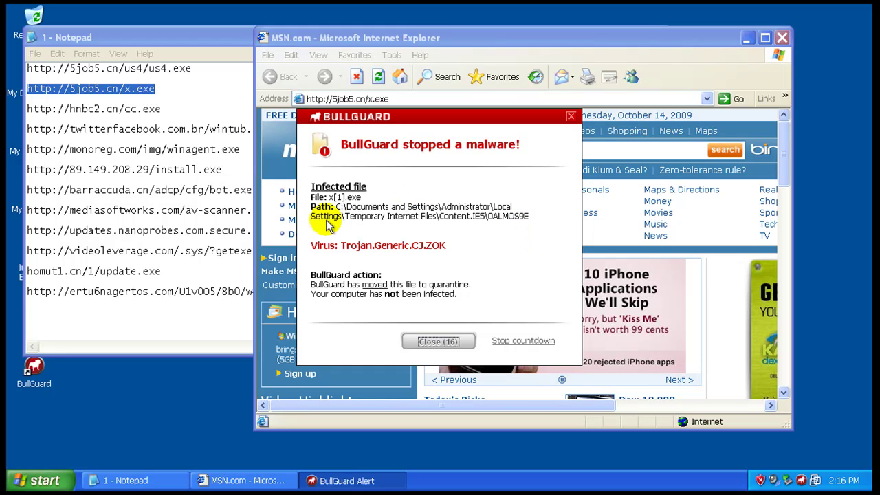
left_click(439, 342)
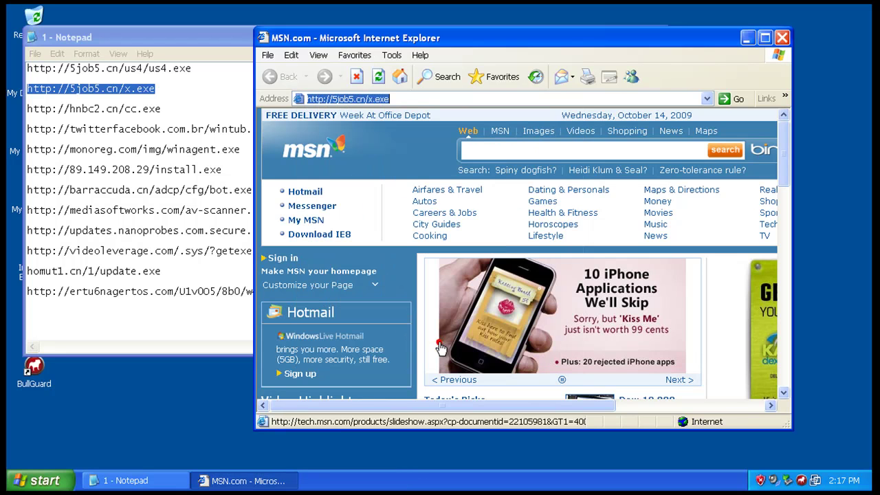
double_click(114, 110)
right_click(113, 110)
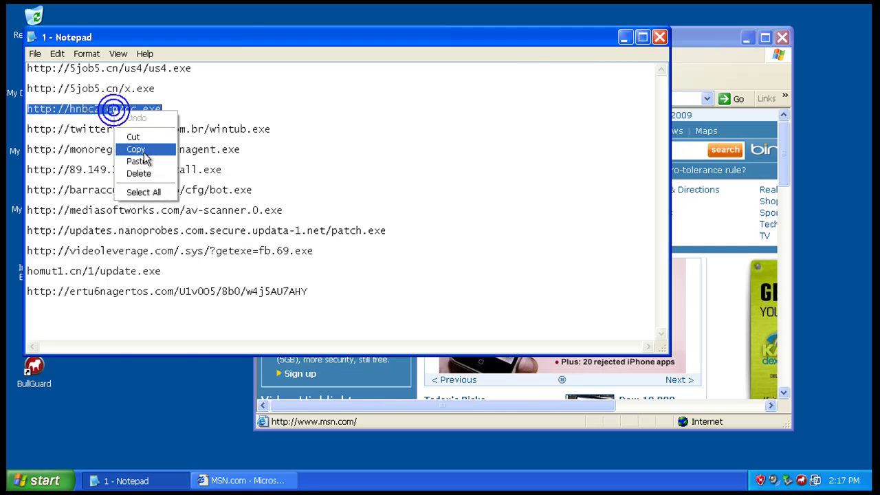
left_click(139, 148)
left_click(690, 36)
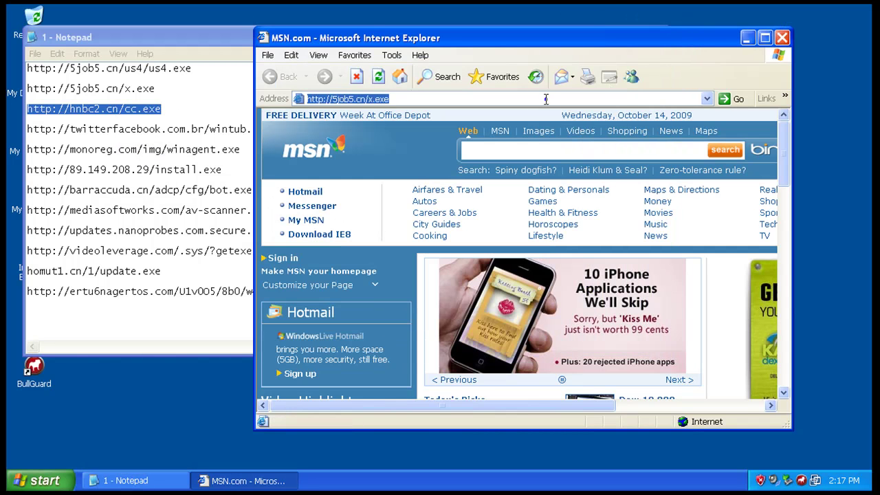
right_click(546, 99)
left_click(579, 151)
key("Return")
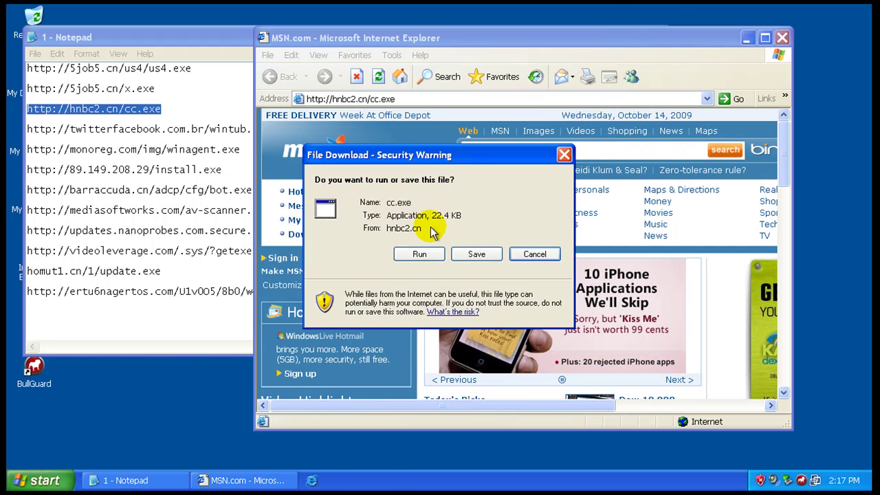
left_click(423, 253)
left_click(460, 231)
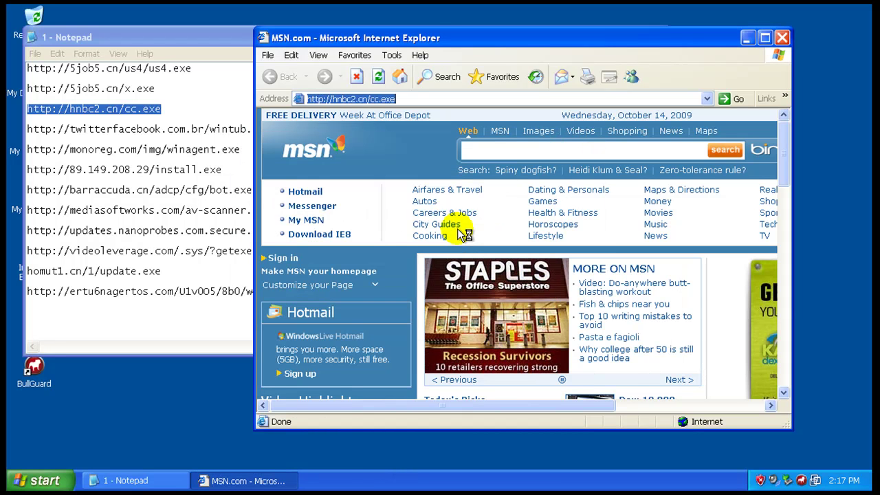
double_click(142, 130)
right_click(143, 129)
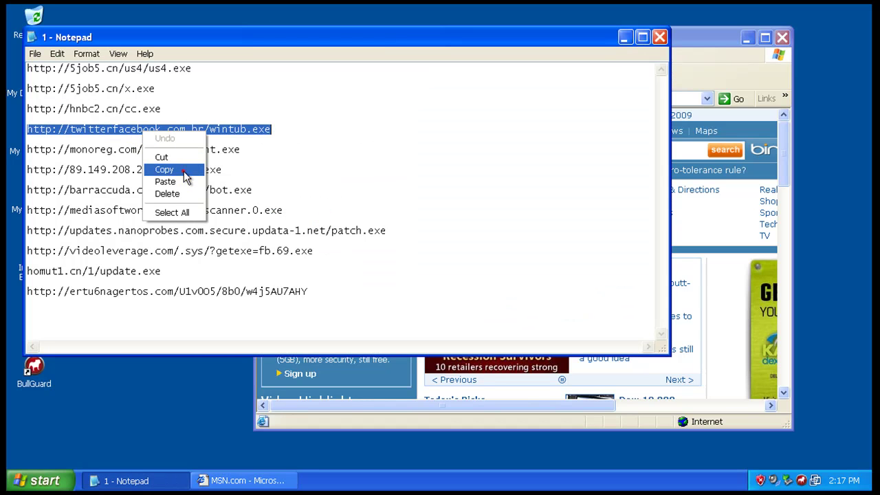
left_click(184, 173)
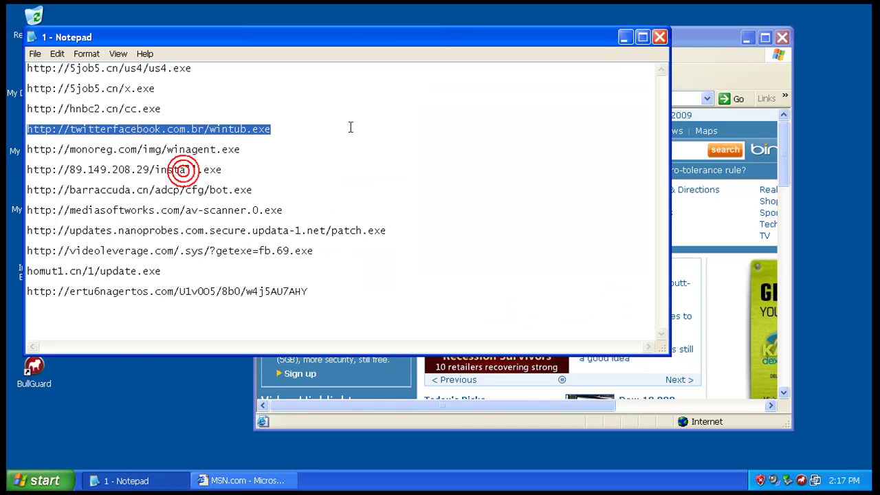
left_click(694, 34)
left_click(388, 99)
right_click(395, 99)
left_click(432, 150)
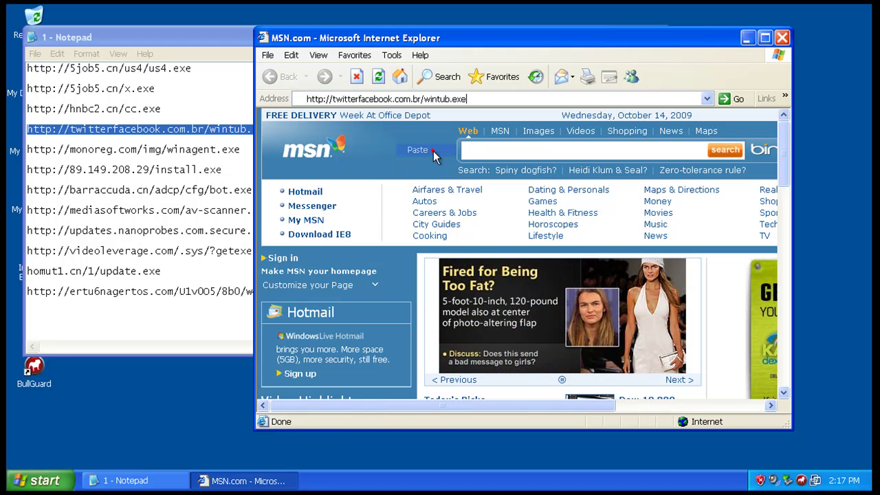
key("Return")
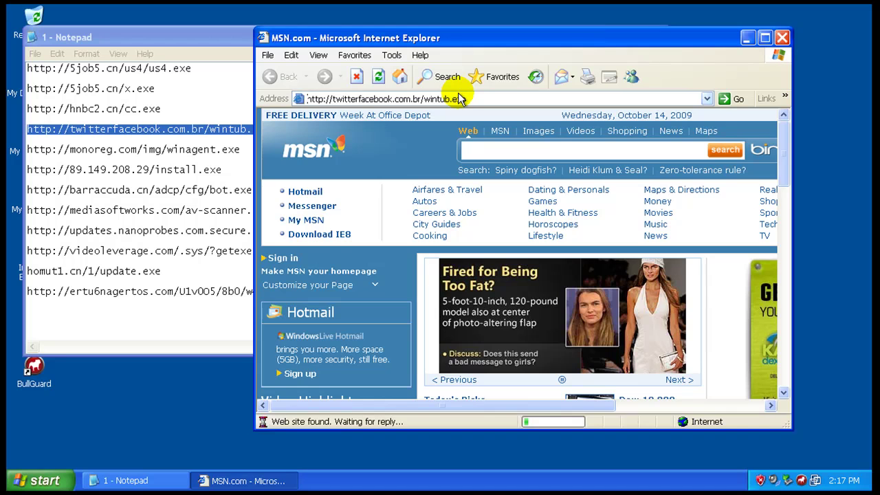
double_click(127, 149)
right_click(130, 147)
left_click(154, 185)
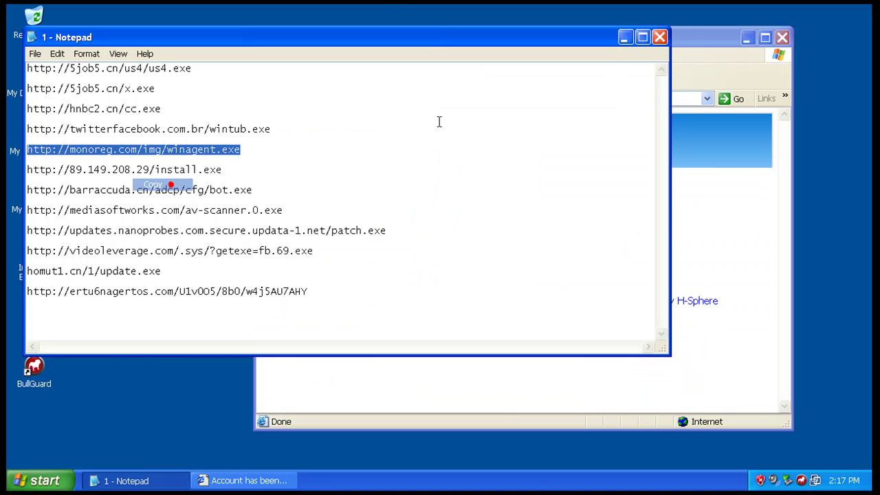
left_click(674, 38)
left_click(466, 99)
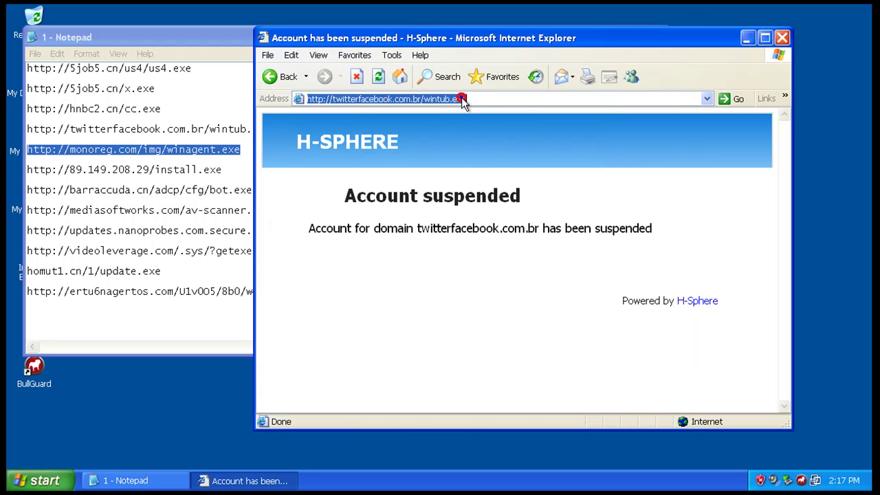
right_click(465, 101)
left_click(484, 147)
key("Return")
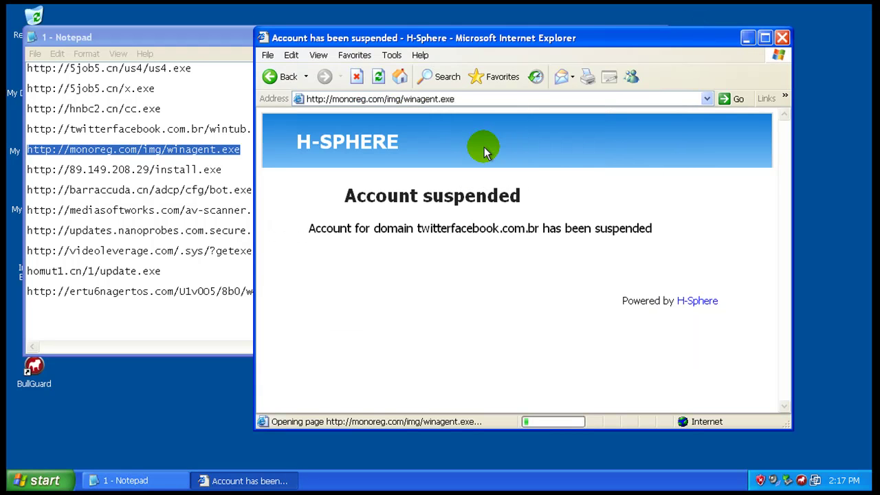
left_click(425, 255)
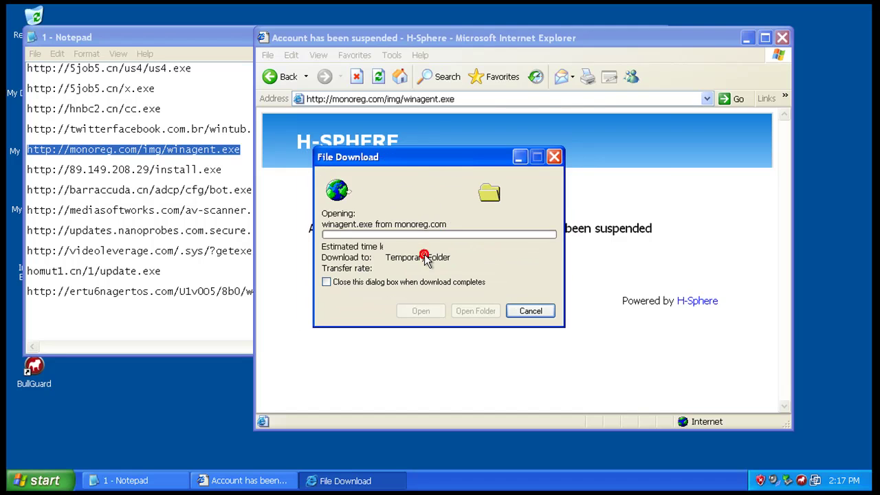
left_click(118, 169)
double_click(117, 169)
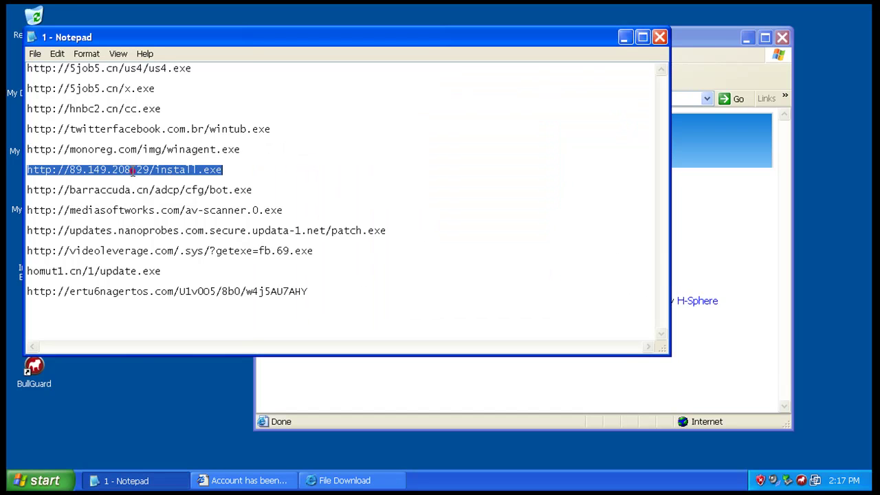
right_click(128, 171)
left_click(180, 211)
left_click(702, 37)
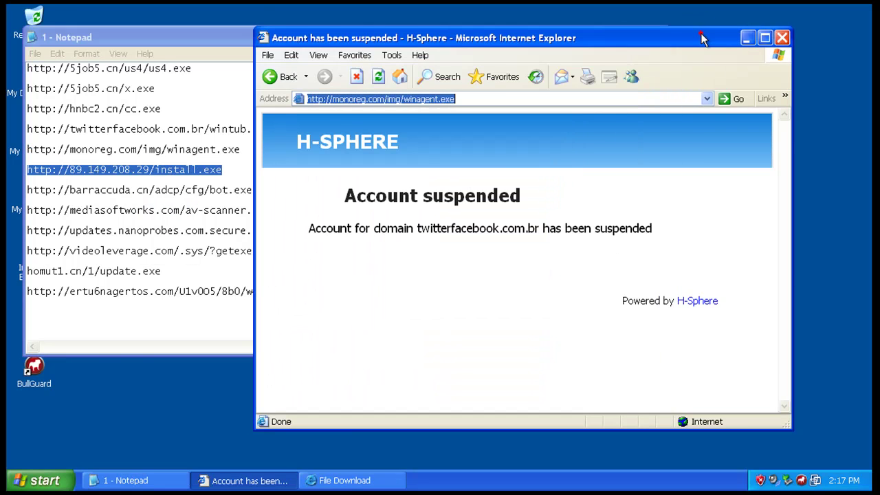
right_click(492, 102)
left_click(518, 152)
key("Return")
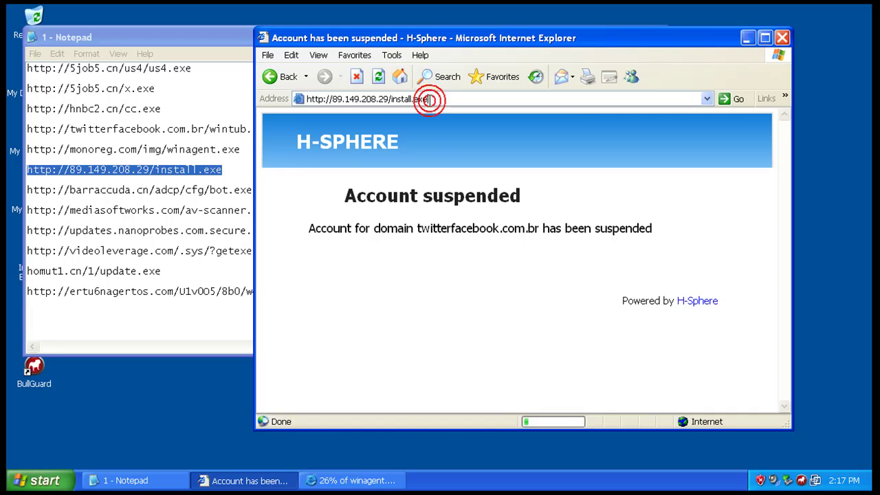
double_click(174, 191)
right_click(168, 190)
left_click(191, 230)
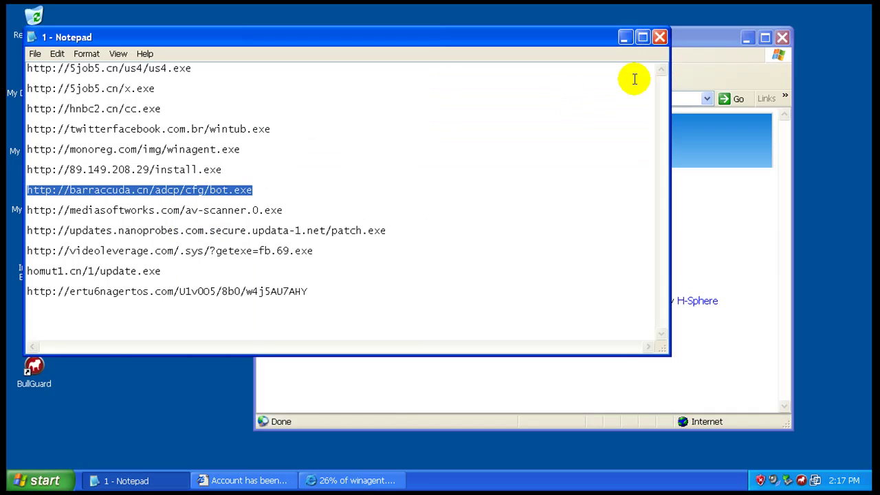
left_click(696, 38)
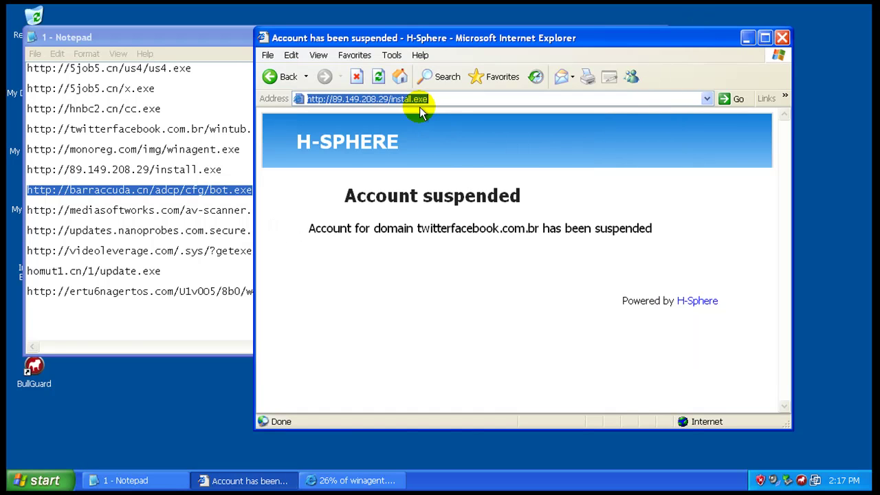
left_click(353, 481)
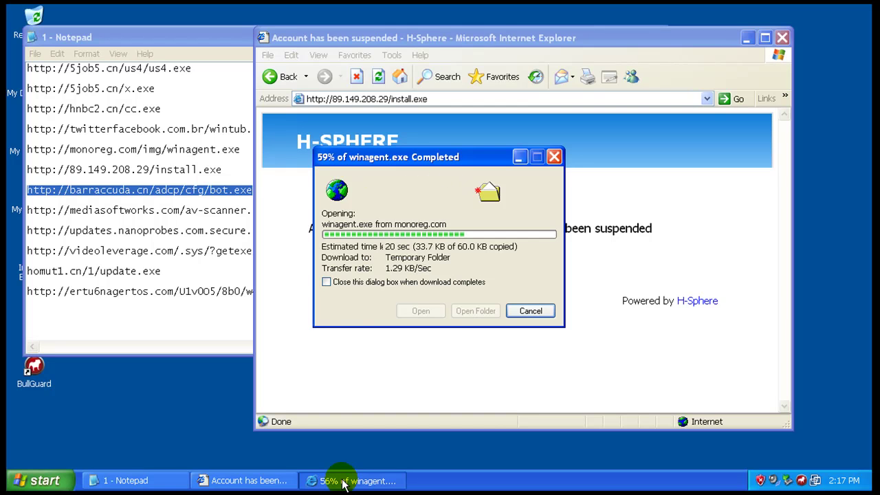
left_click(343, 483)
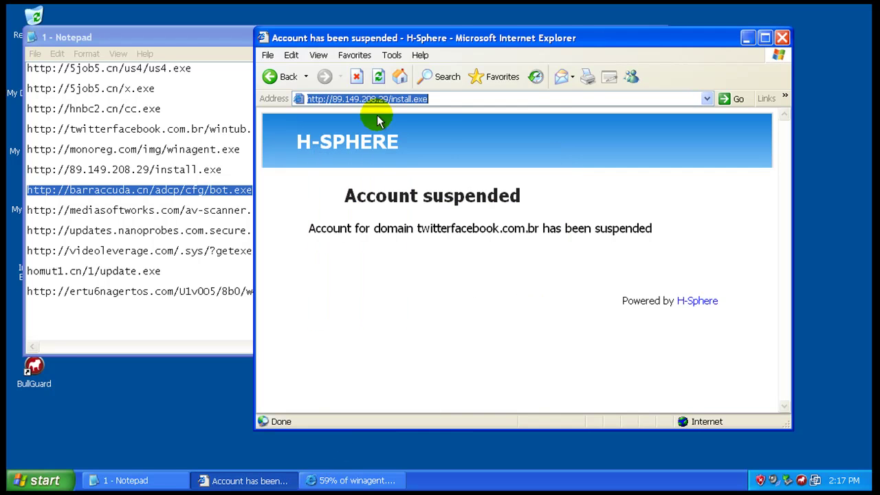
right_click(381, 97)
left_click(412, 159)
key("ctrl+v")
key("Return")
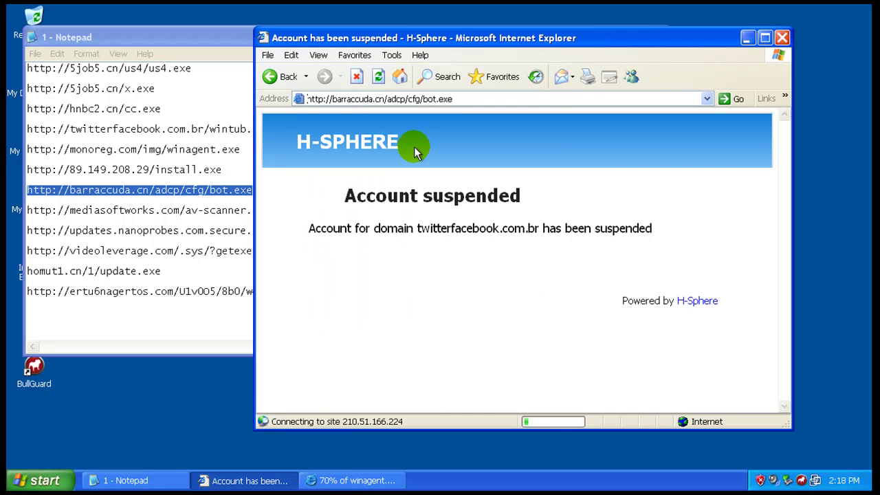
Step: Run the downloaded bot.exe despite the unknown publisher and close the BullGuard malware alert
left_click(408, 253)
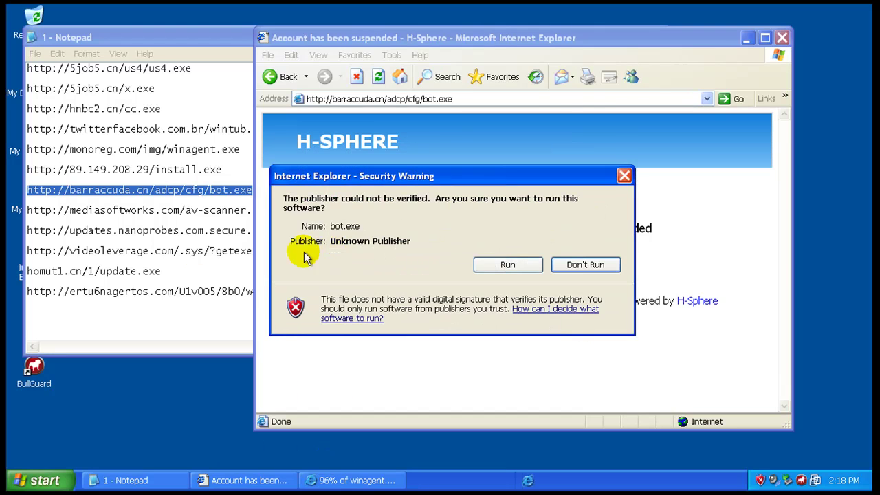
left_click(501, 265)
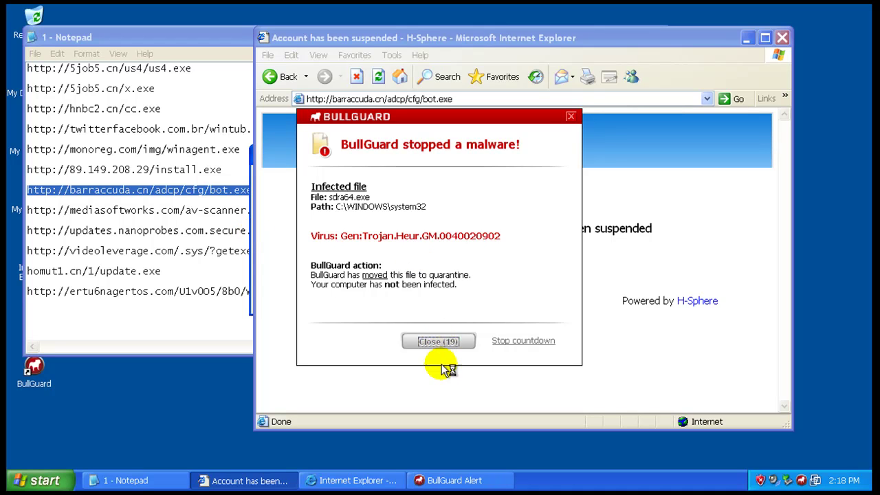
left_click(449, 344)
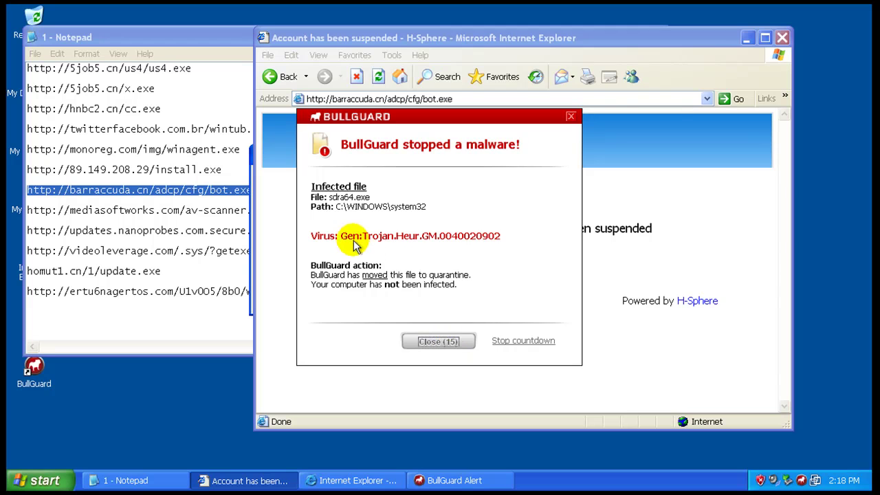
left_click(429, 347)
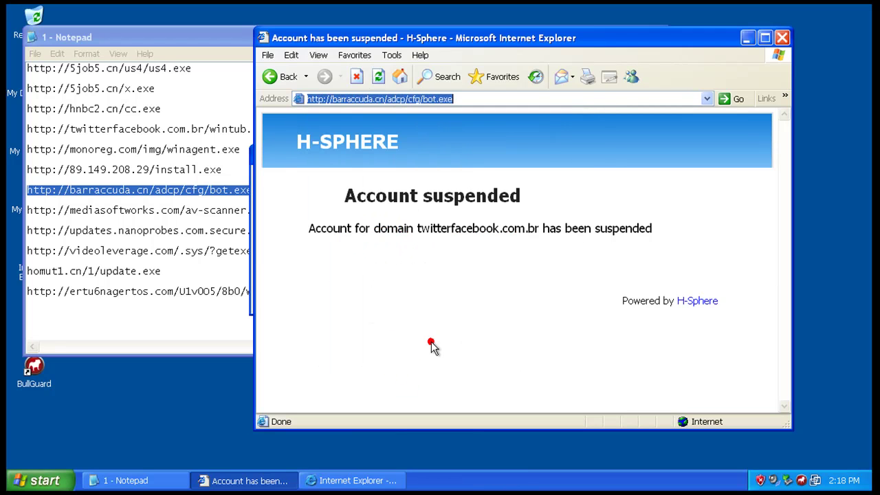
Step: Run the downloaded winagent.exe and deny network access to the QuickPrintApp Wrapper Application
left_click(487, 246)
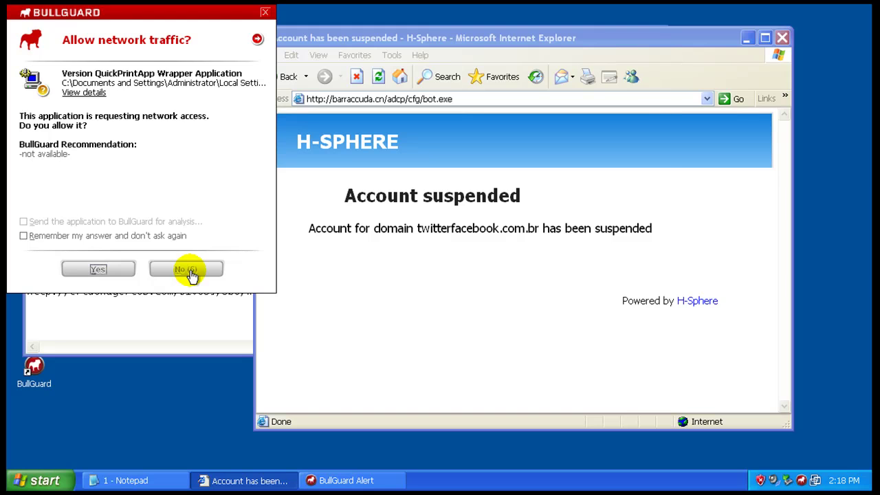
left_click(189, 274)
double_click(205, 211)
right_click(206, 213)
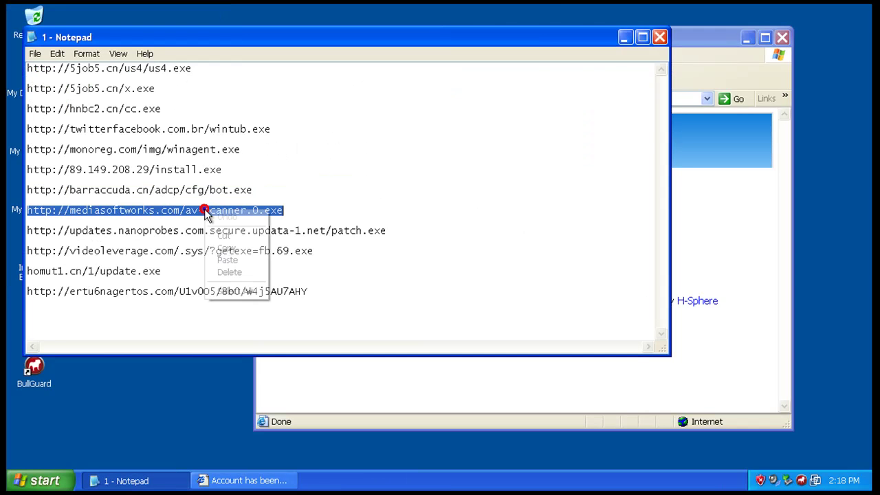
left_click(237, 248)
left_click(690, 94)
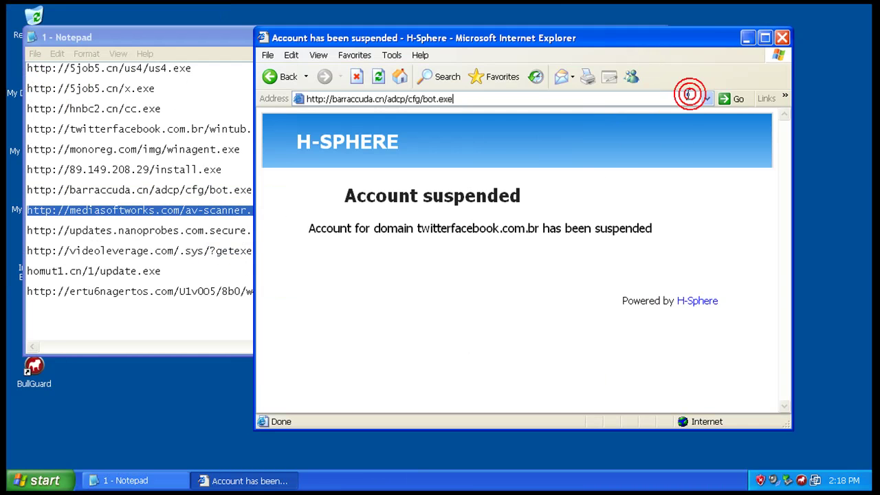
right_click(689, 94)
left_click(599, 99)
right_click(599, 99)
left_click(652, 148)
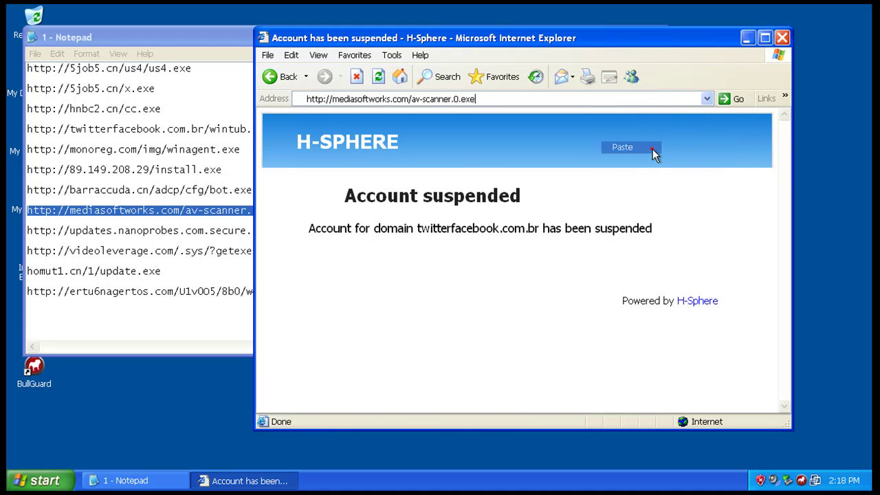
key("Return")
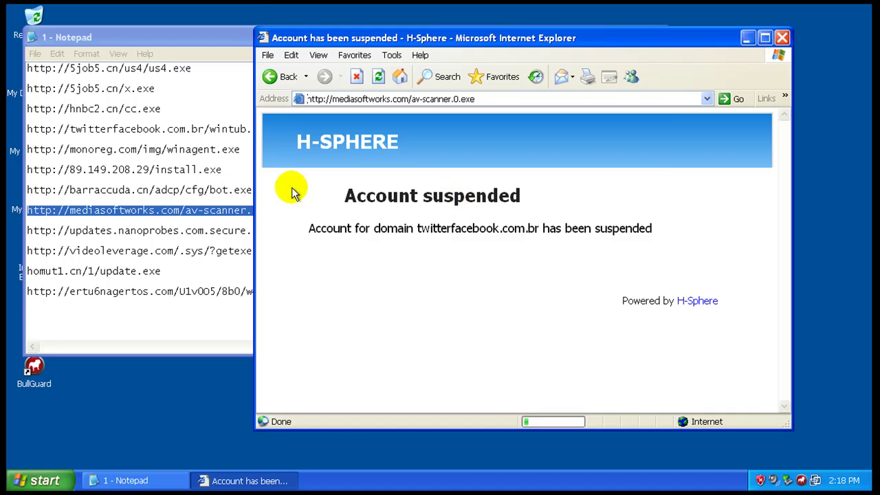
double_click(230, 230)
right_click(229, 230)
left_click(252, 269)
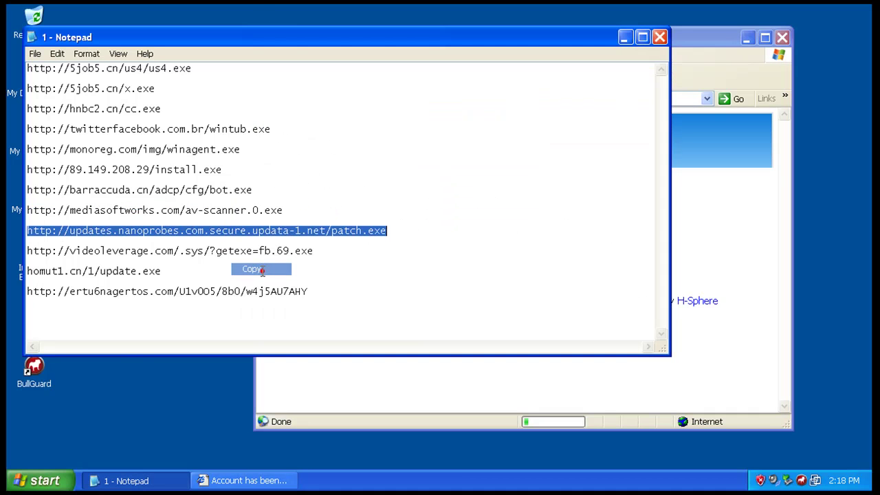
left_click(698, 48)
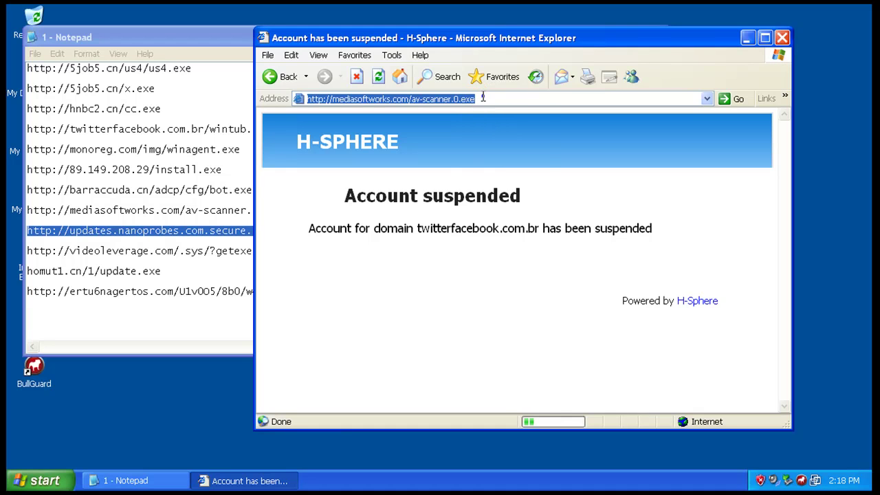
right_click(482, 99)
left_click(501, 145)
key("Return")
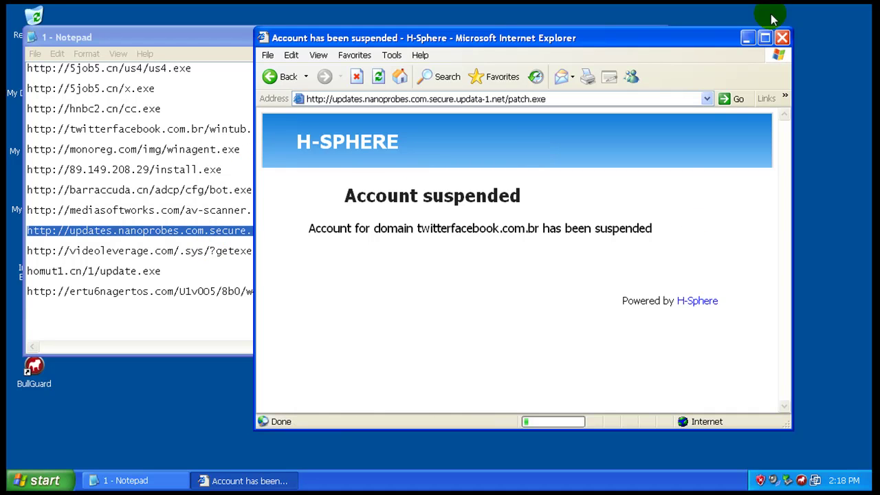
Step: Close the browser, shift the address list window aside and open a new Internet Explorer window
left_click(783, 39)
left_click_drag(516, 36, 592, 38)
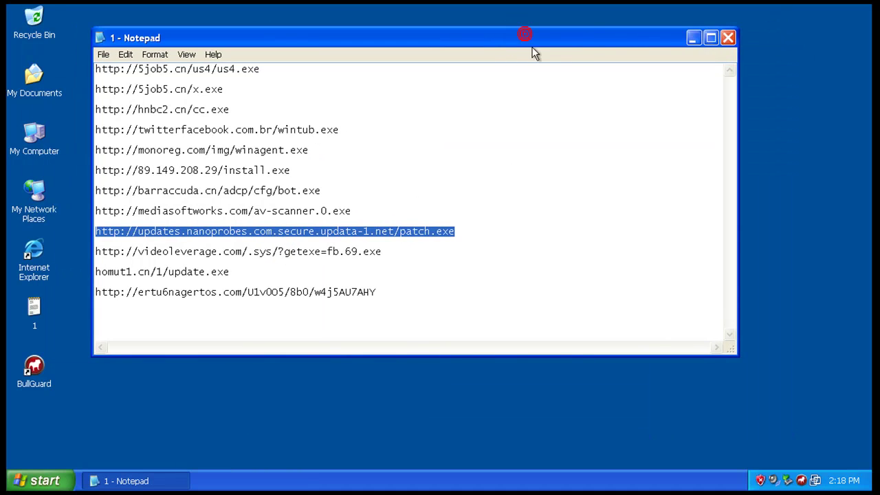
double_click(36, 257)
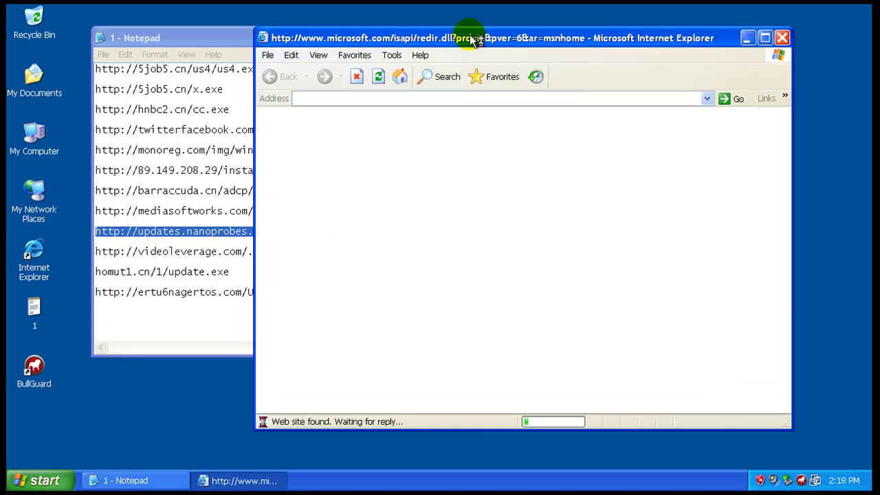
right_click(229, 232)
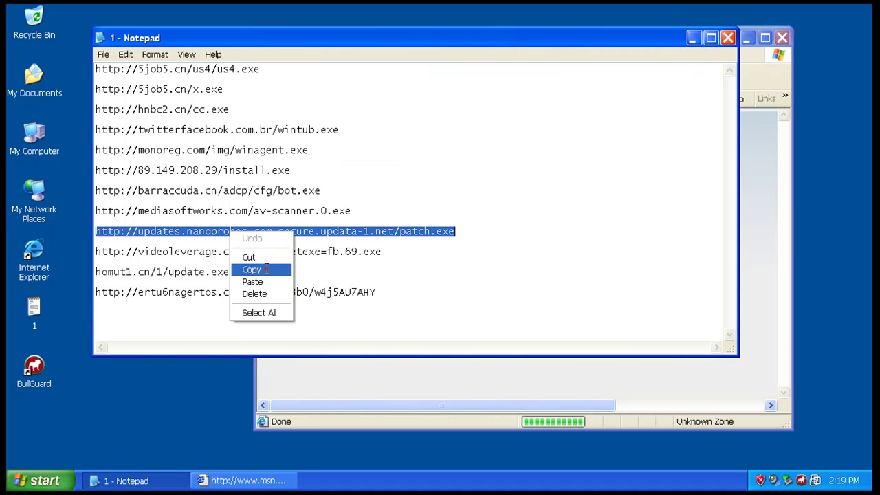
left_click(253, 270)
left_click(337, 371)
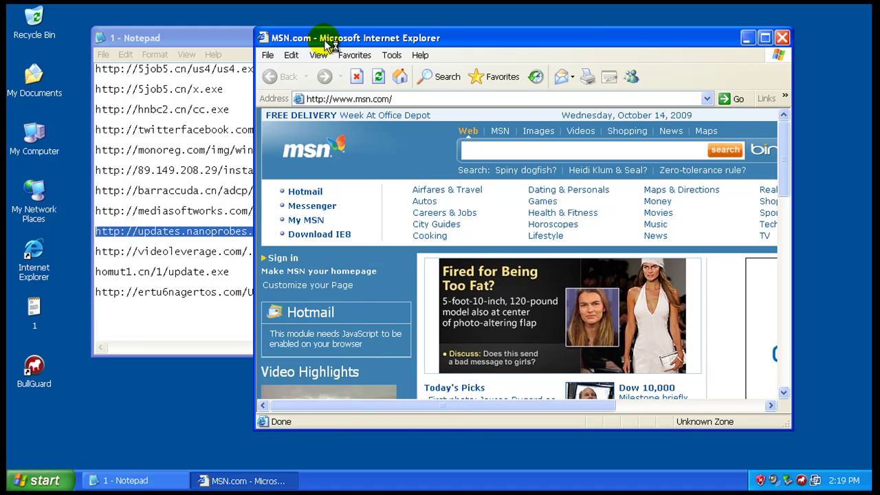
left_click(380, 96)
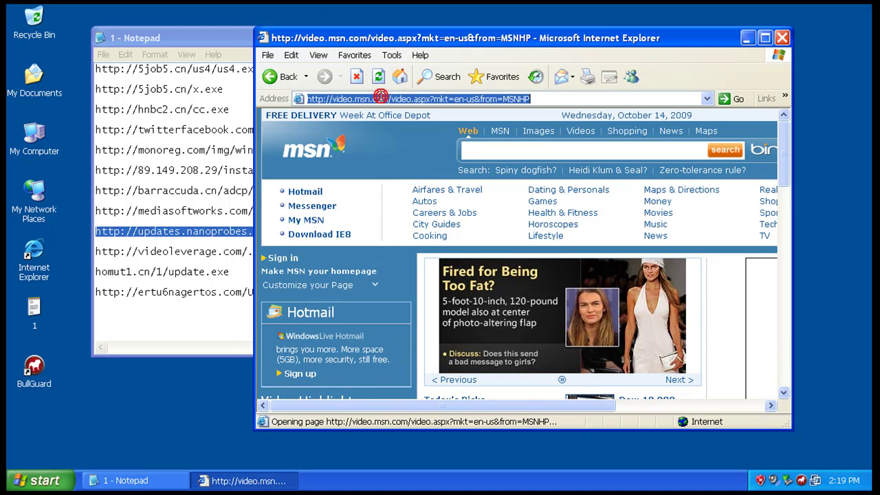
right_click(381, 96)
left_click(434, 152)
key("Return")
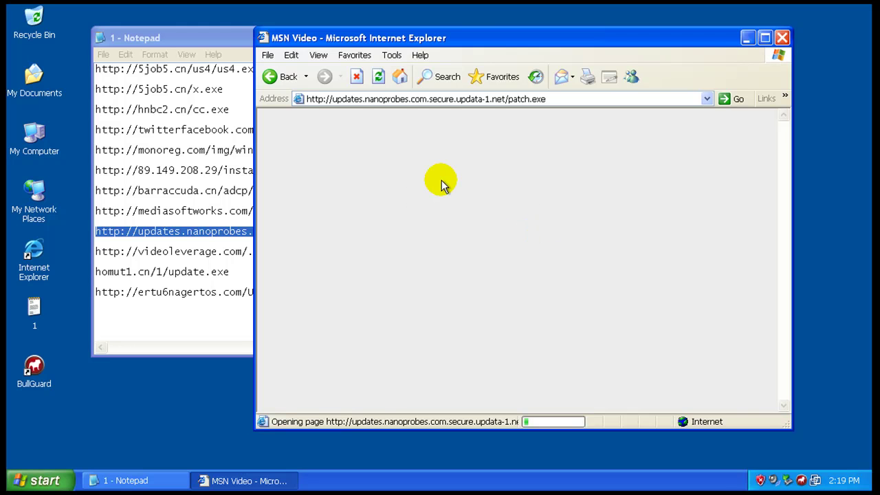
left_click_drag(236, 39, 185, 29)
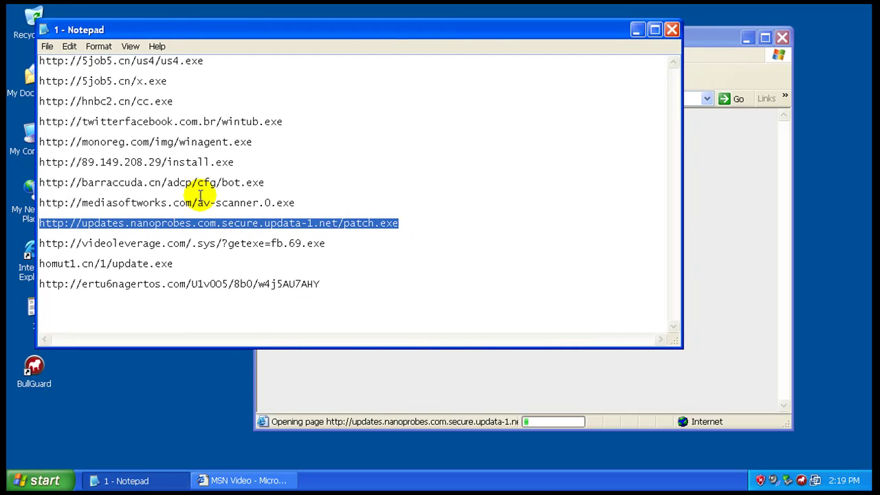
left_click_drag(40, 243, 325, 244)
right_click(223, 250)
left_click(257, 285)
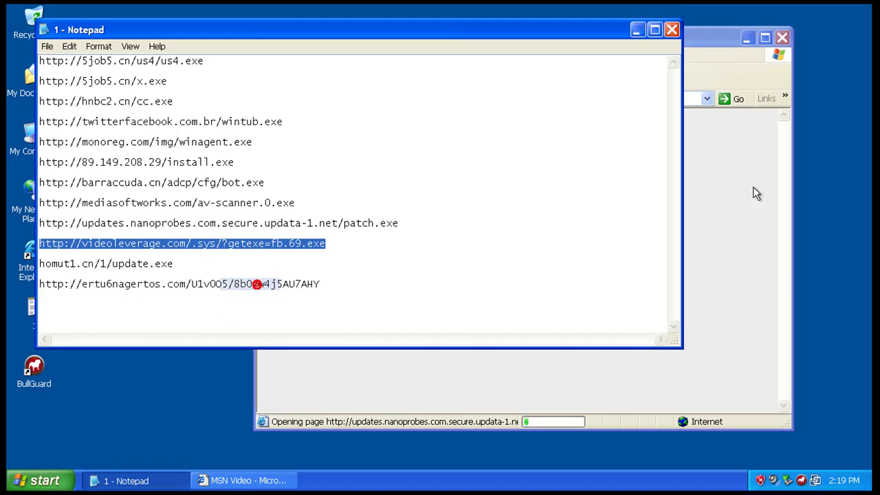
left_click(747, 66)
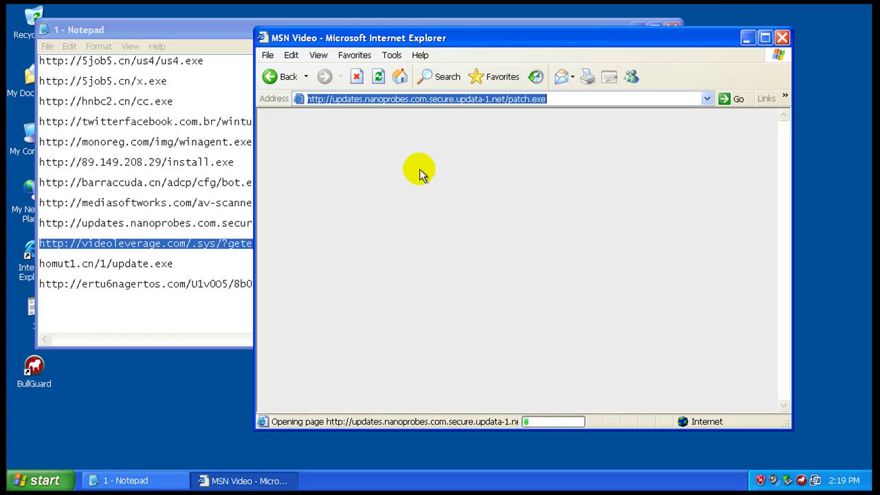
right_click(413, 99)
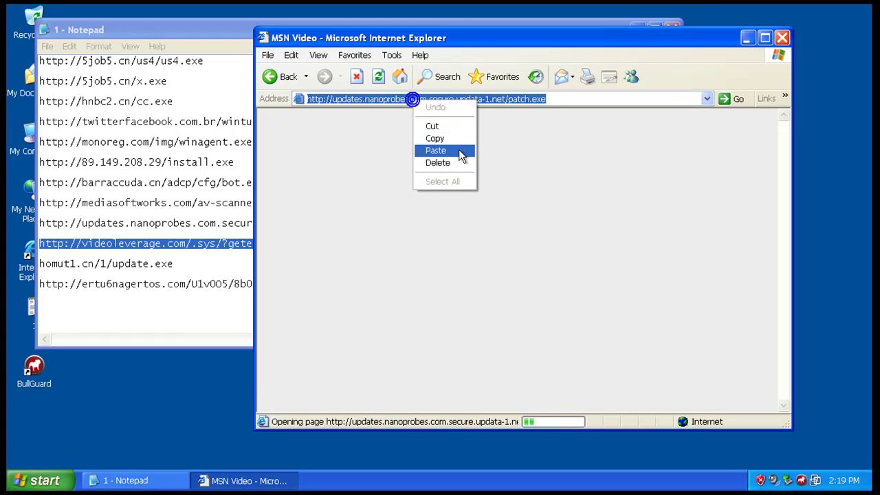
left_click(459, 148)
key("Return")
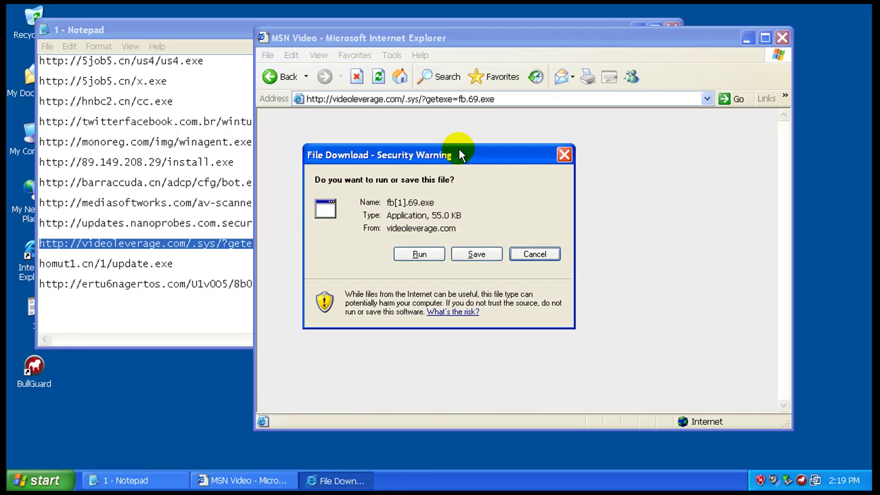
Step: Run the downloaded fb[1].69.exe despite the unknown publisher and allow freddy69.exe network access
left_click(371, 251)
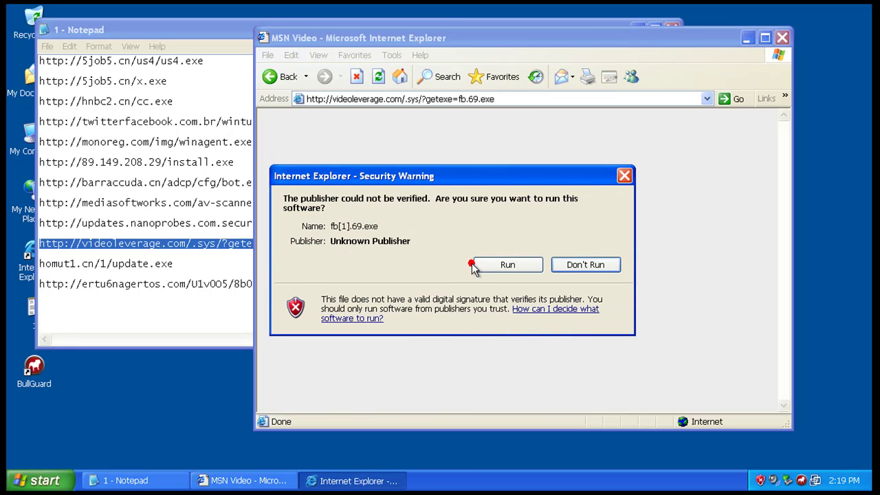
left_click(475, 264)
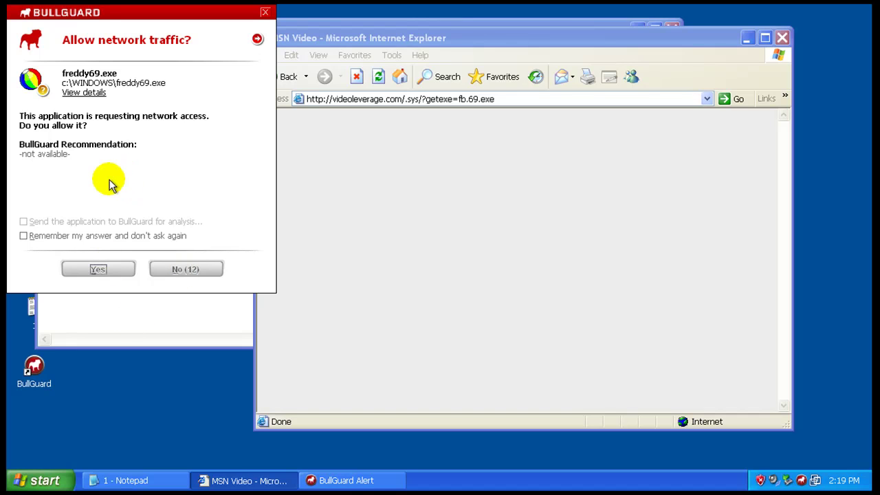
left_click(98, 270)
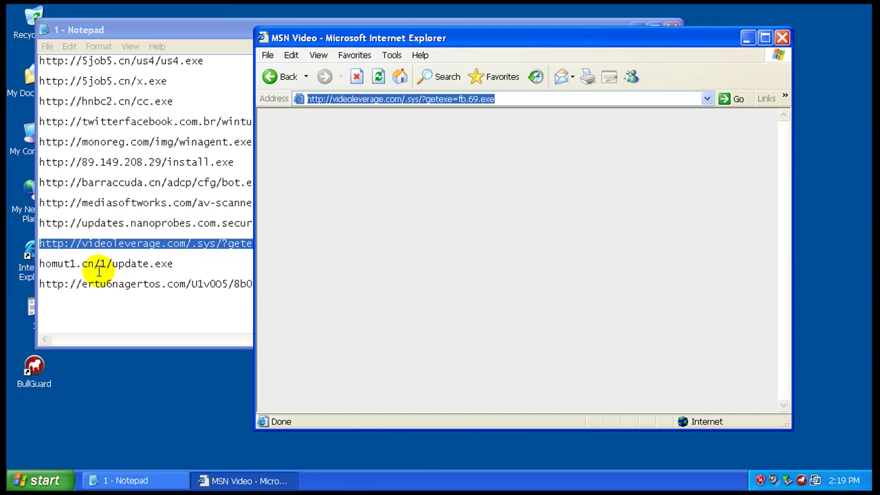
Step: Copy homut1.cn/1/update.exe from the address list and allow freddy70.exe network access
left_click(128, 264)
double_click(127, 264)
right_click(128, 263)
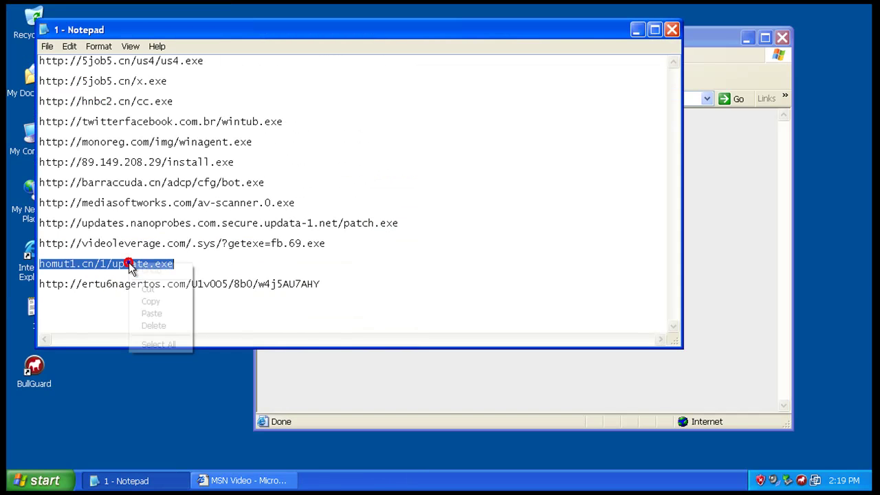
left_click(167, 302)
left_click(348, 372)
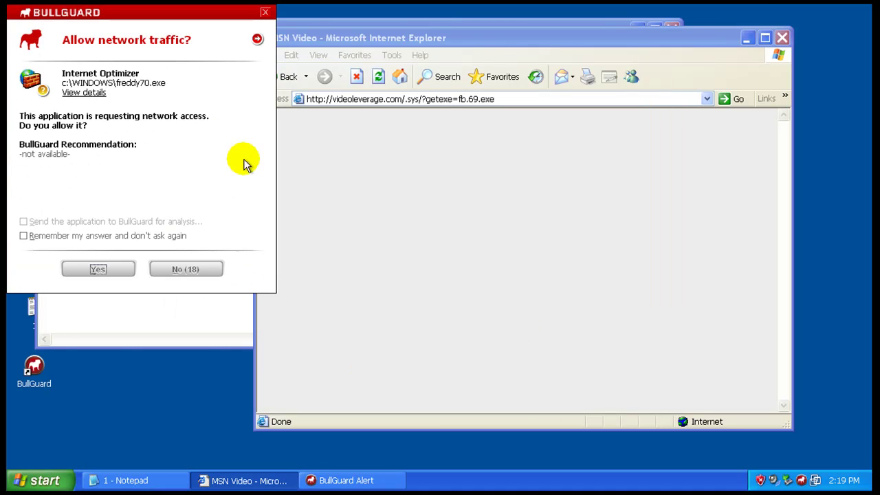
left_click(103, 271)
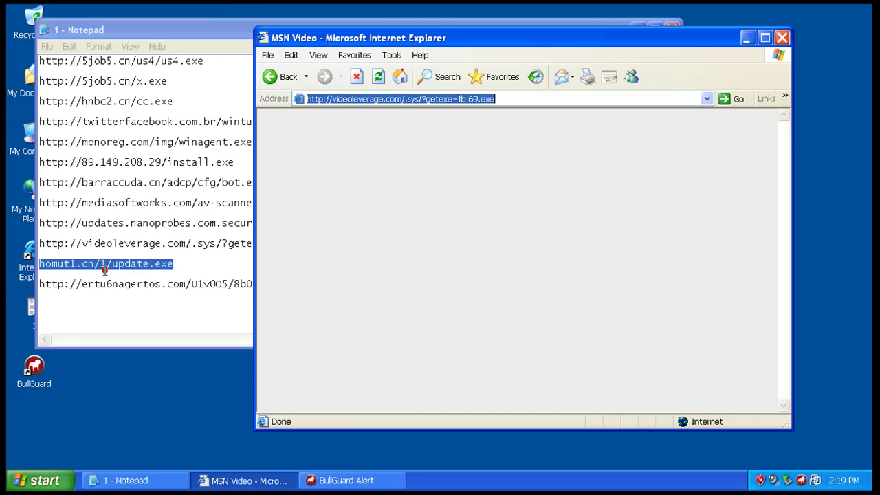
Step: Load homut1.cn/1/update.exe in the browser, choose to run the download and dismiss the malware alert
right_click(370, 101)
left_click(395, 152)
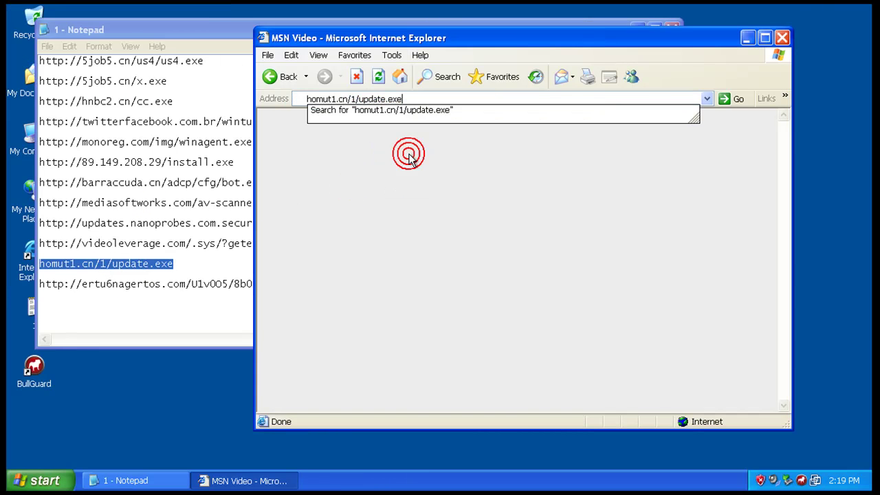
key("Return")
left_click(416, 254)
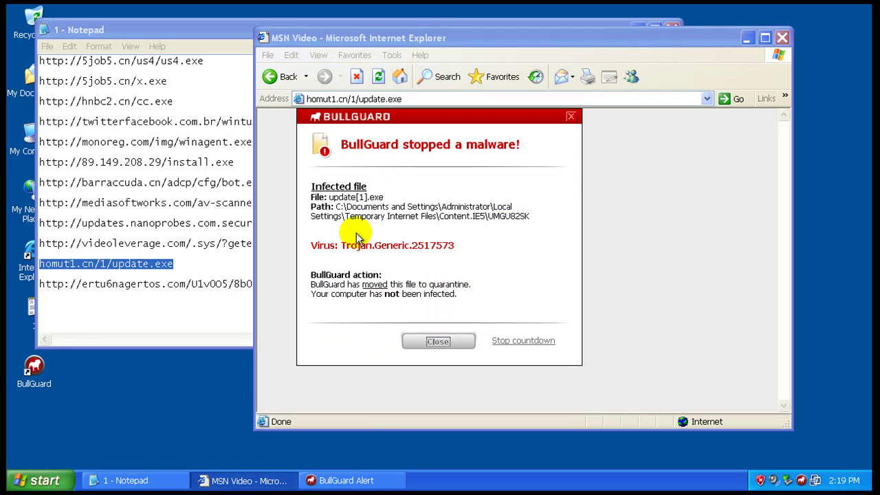
left_click(438, 342)
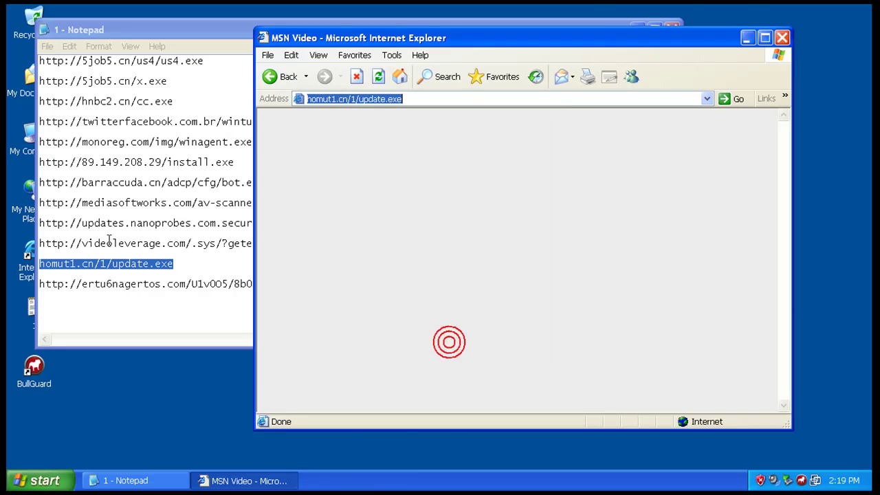
double_click(137, 287)
right_click(138, 288)
left_click(192, 329)
left_click(328, 379)
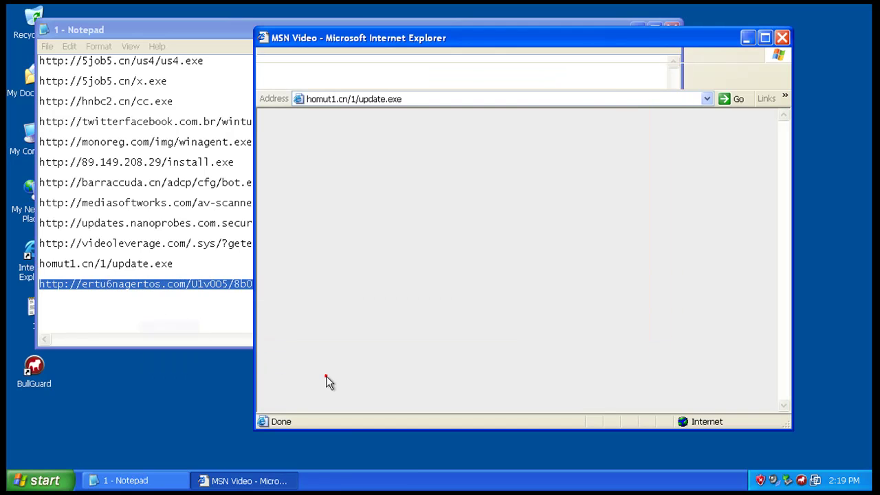
left_click(357, 100)
right_click(358, 99)
left_click(395, 153)
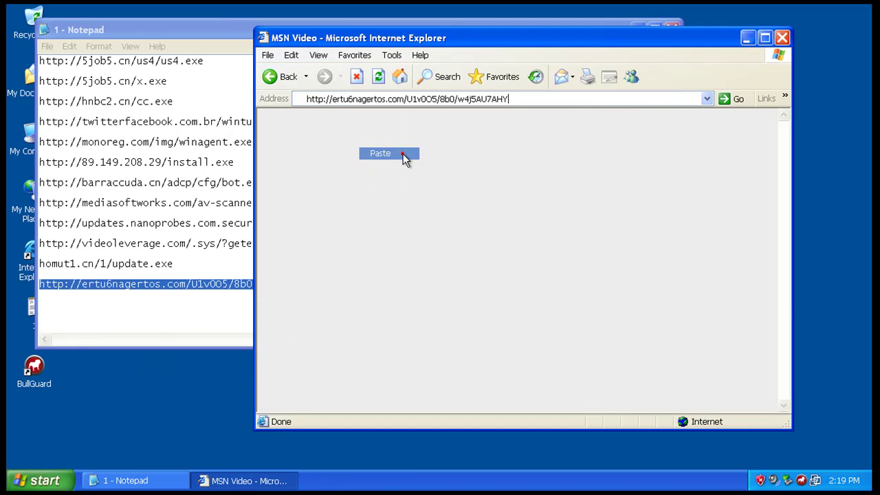
key("Return")
Step: Run the downloaded Install.exe despite the unknown publisher and allow vpowemvwep network access
left_click(420, 254)
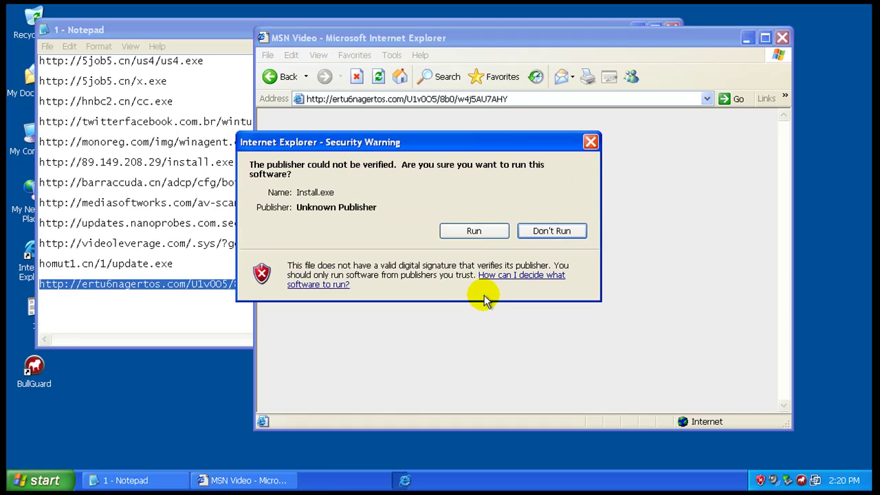
left_click(475, 230)
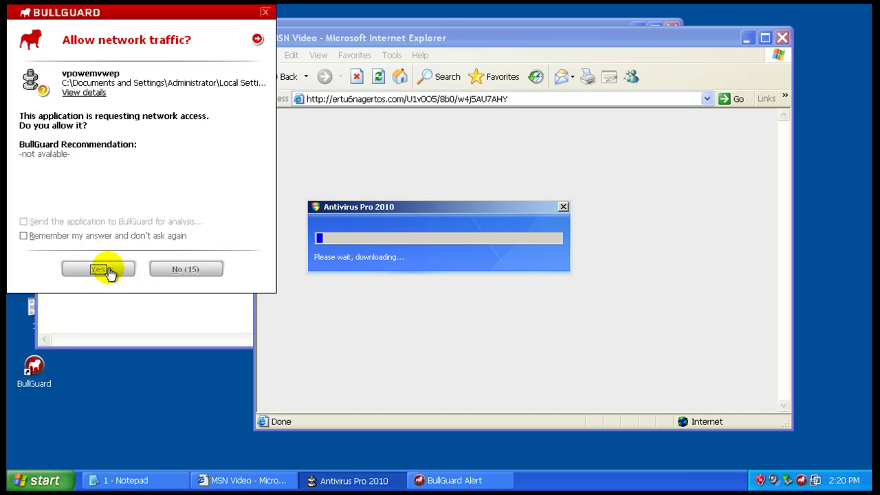
left_click(103, 270)
Step: Close the address list and the browser, and move the BullGuard_87 installer below the BullGuard desktop shortcut
left_click(107, 329)
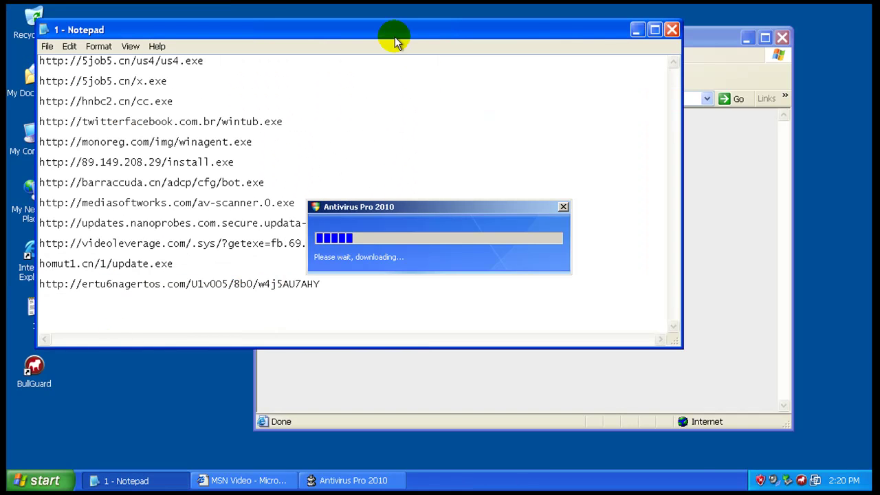
left_click(672, 29)
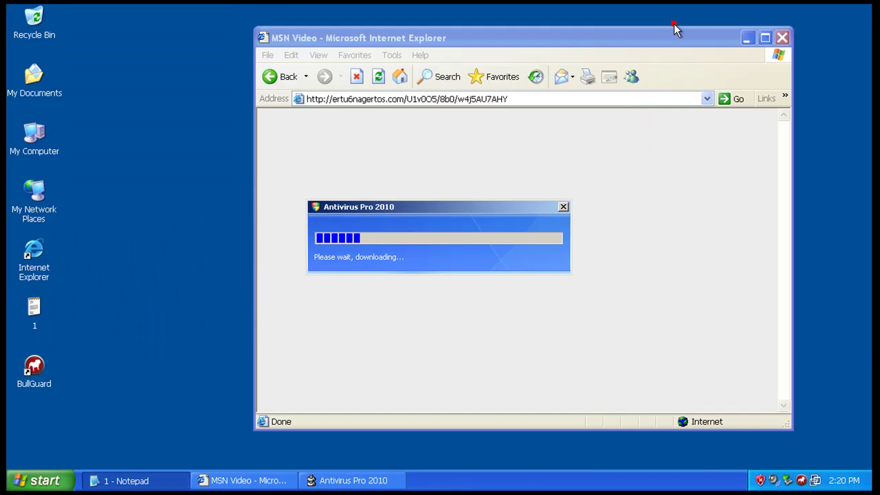
left_click(782, 38)
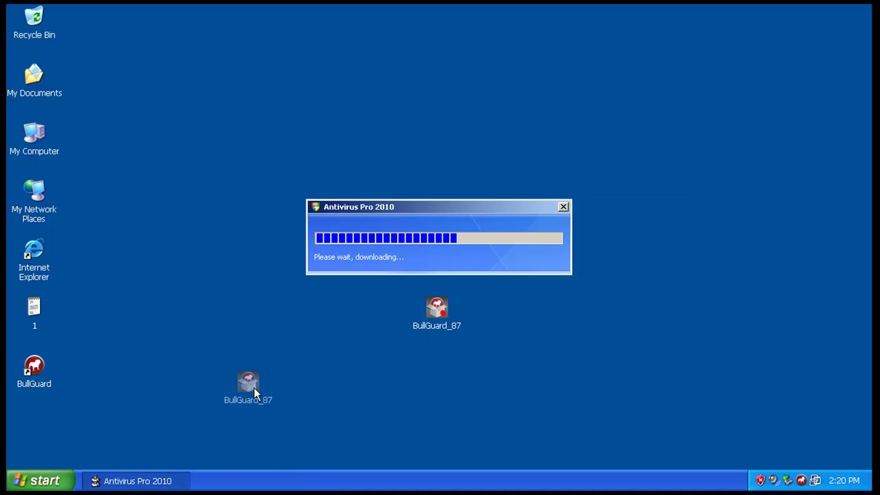
left_click_drag(253, 389, 34, 426)
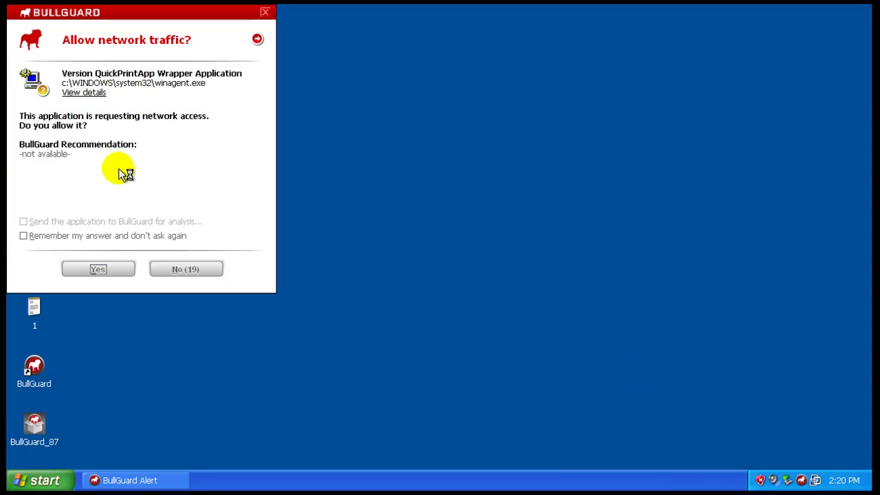
Step: Allow winagent.exe network access and close the Windows Security Center, malware alert, Antivirus Pro 2010 and risk notification windows
left_click(108, 269)
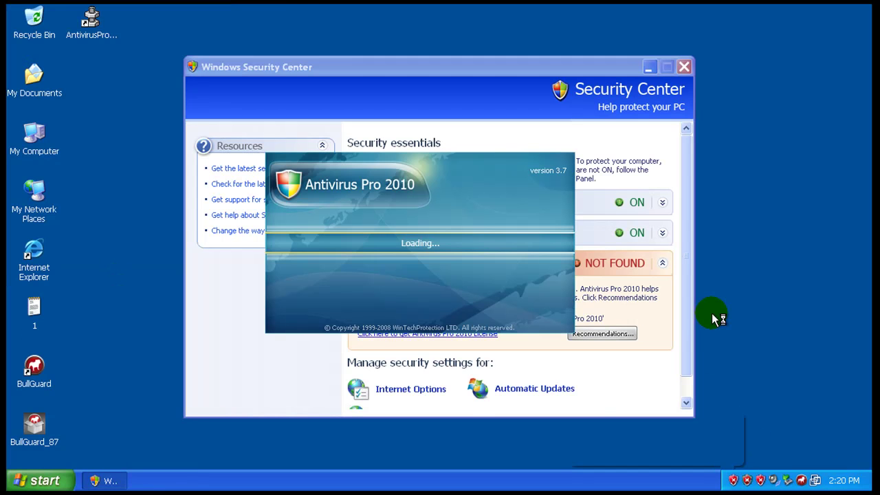
left_click(686, 66)
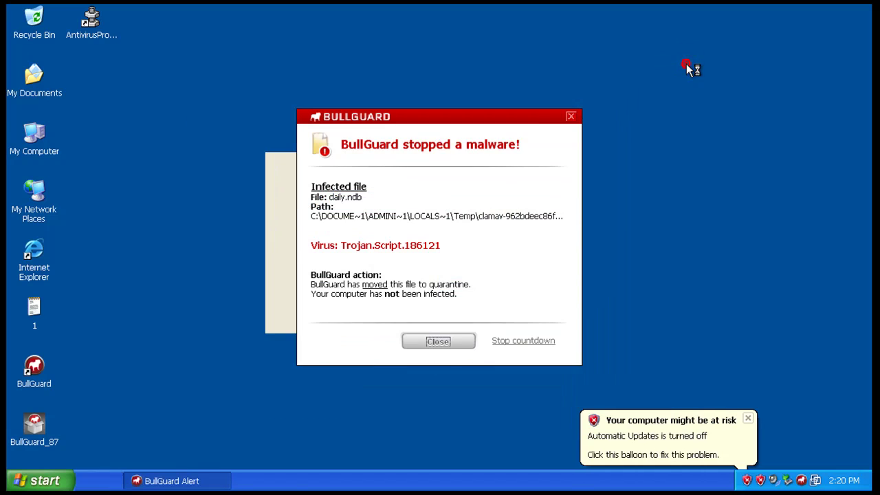
left_click(440, 342)
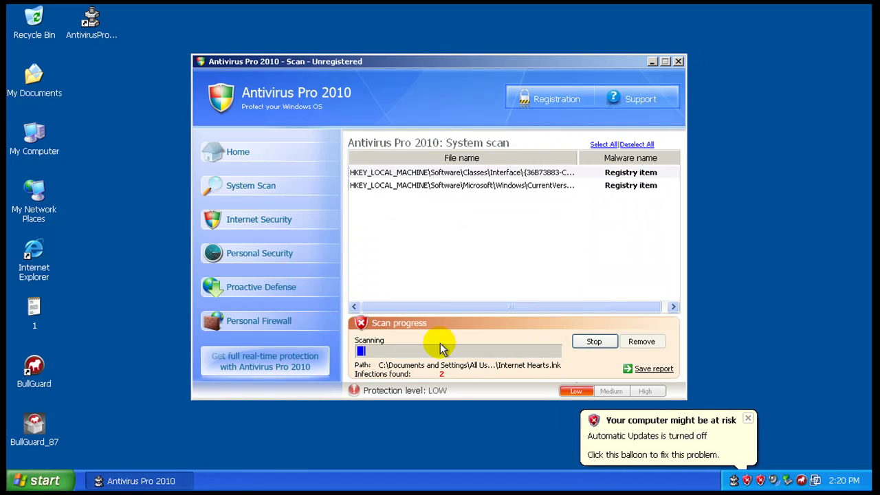
left_click(678, 61)
left_click(748, 418)
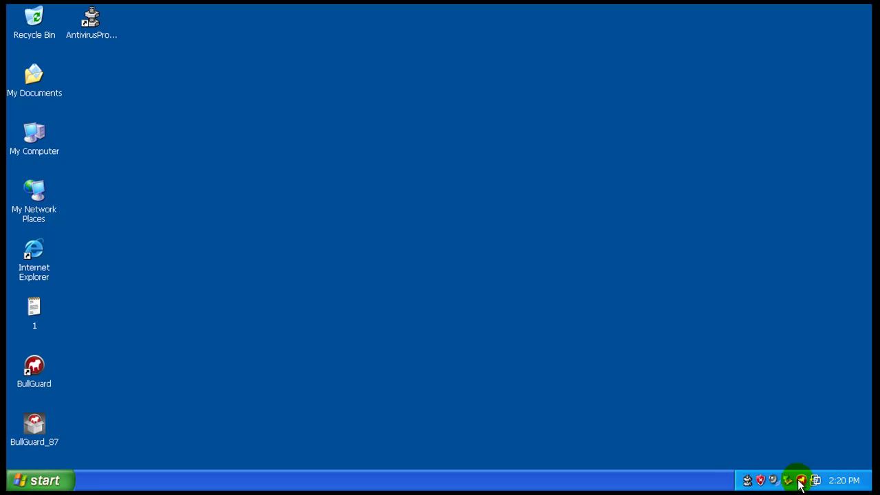
Step: Open BullGuard, check its system status overview and bring up the list of antivirus scan tasks
double_click(801, 480)
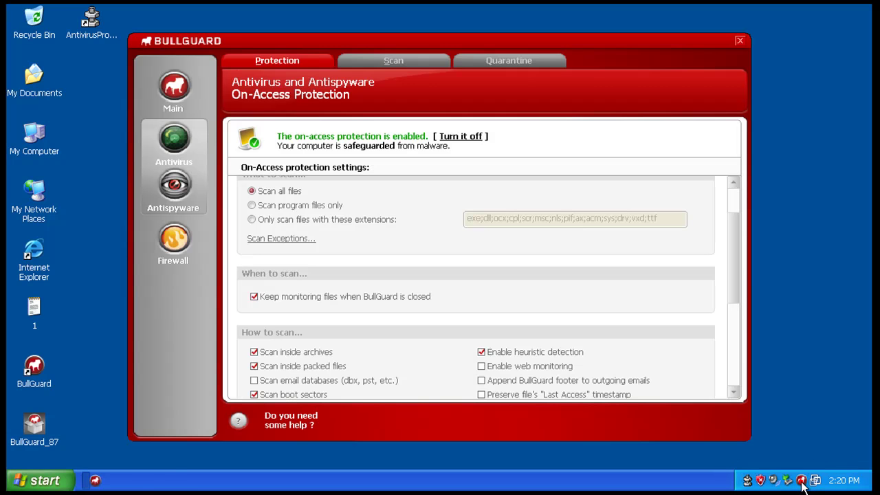
left_click(177, 81)
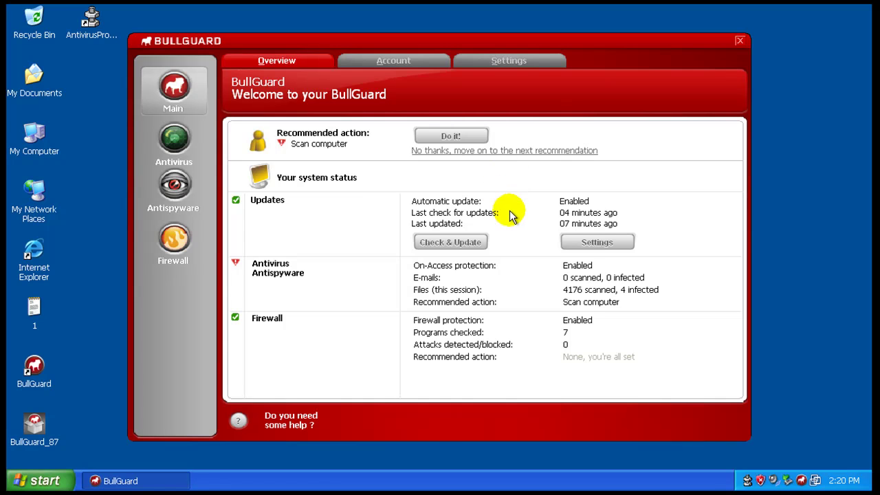
left_click(181, 148)
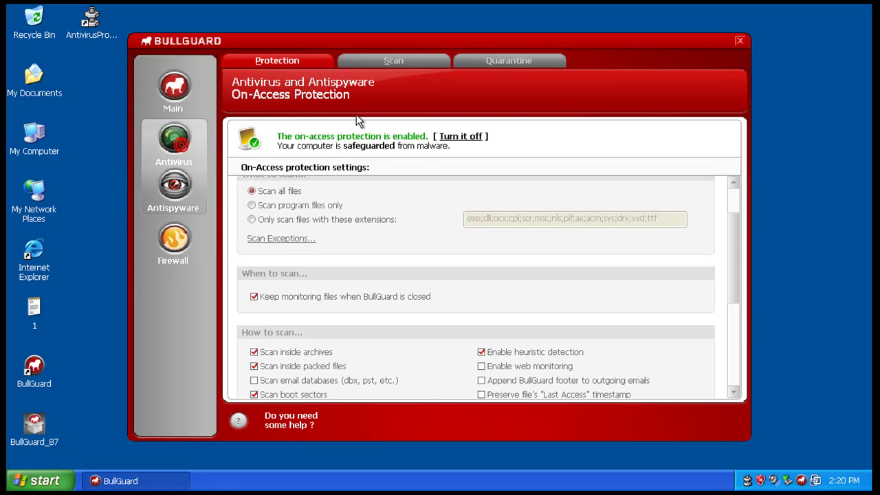
left_click(394, 60)
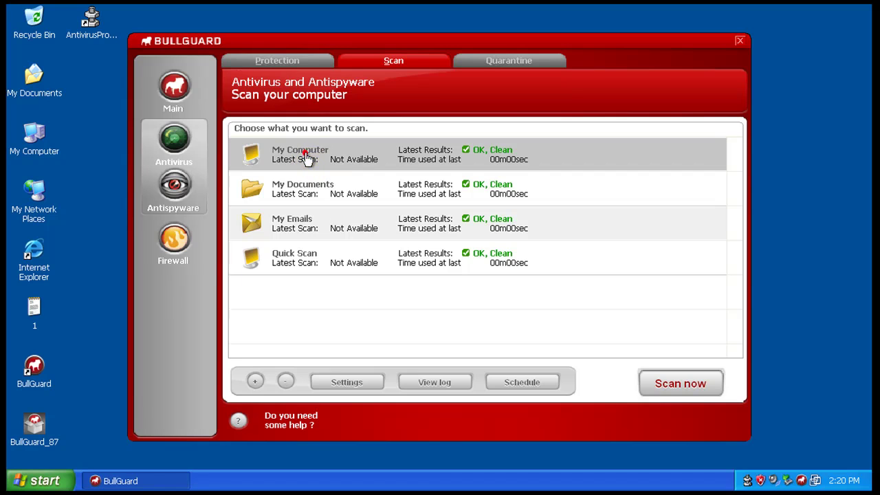
Step: Go through the My Computer scan task's information, schedule and report pages, and start that scan
left_click(350, 385)
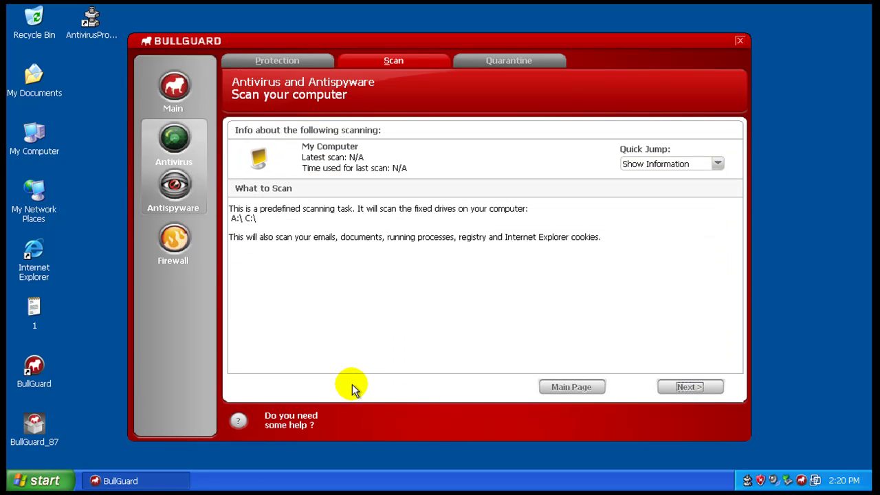
left_click(691, 388)
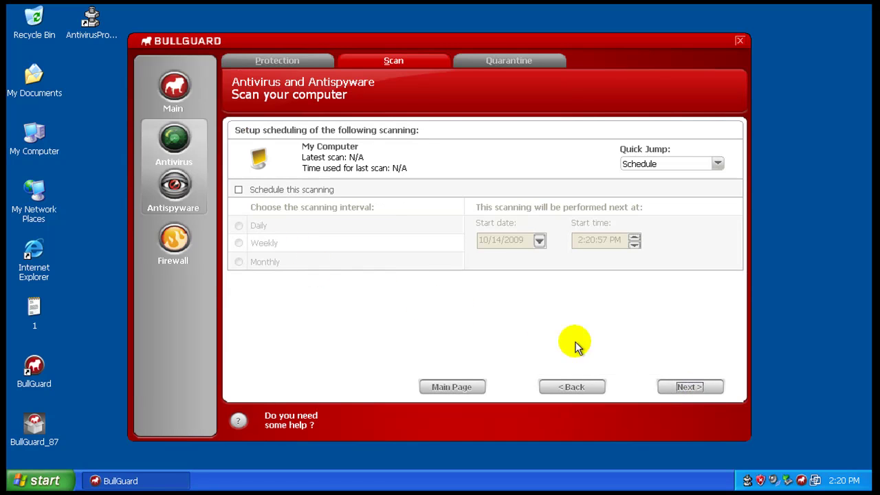
left_click(692, 389)
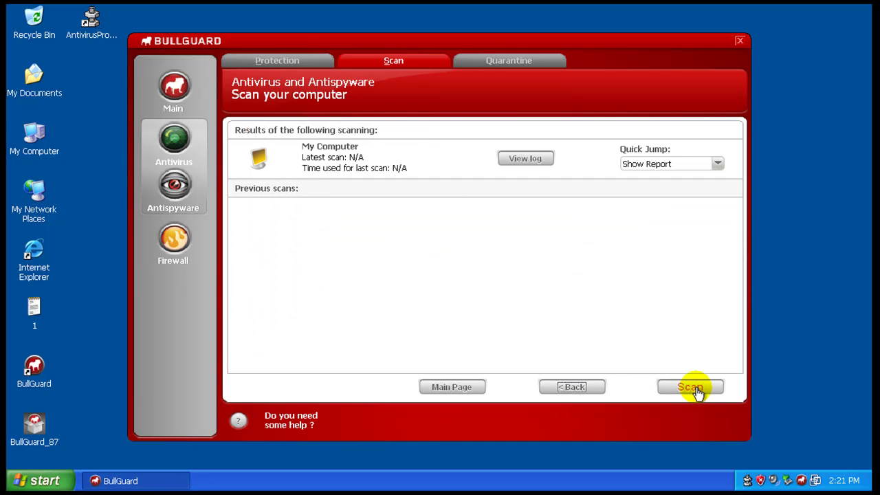
left_click(691, 387)
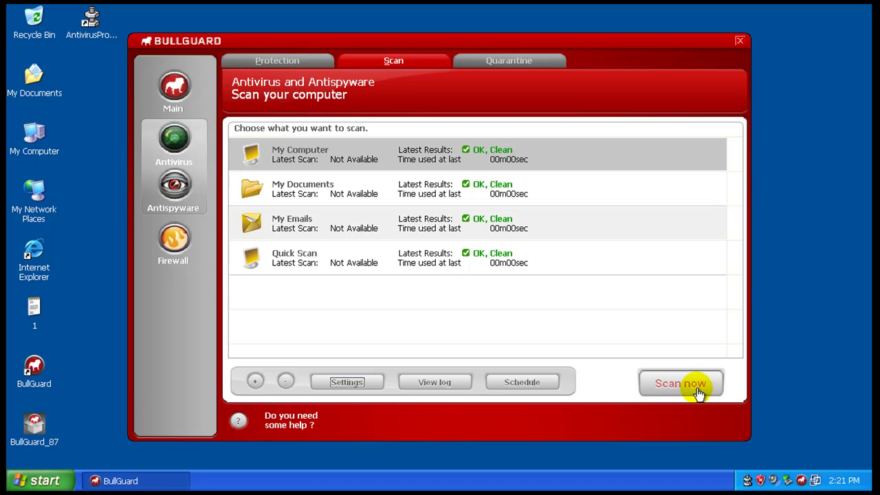
left_click(699, 391)
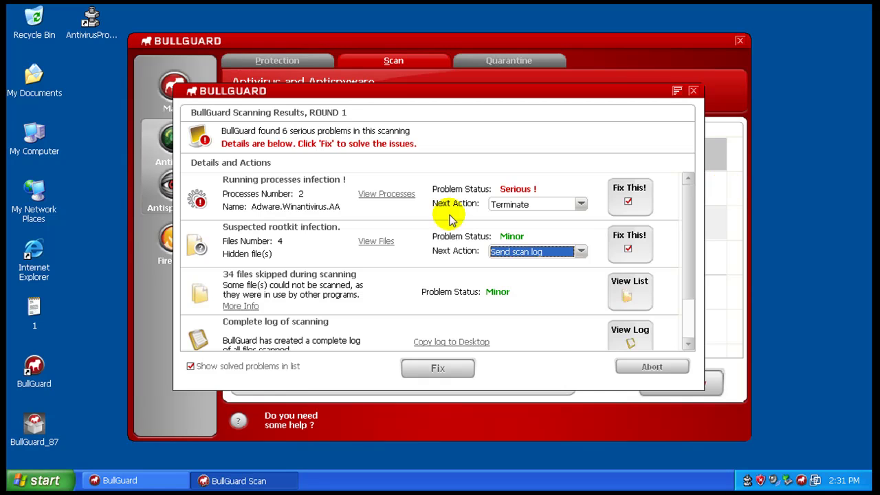
Step: Examine the scan result lists of Adware.Winantivirus.AA processes and suspected rootkit files
left_click(389, 200)
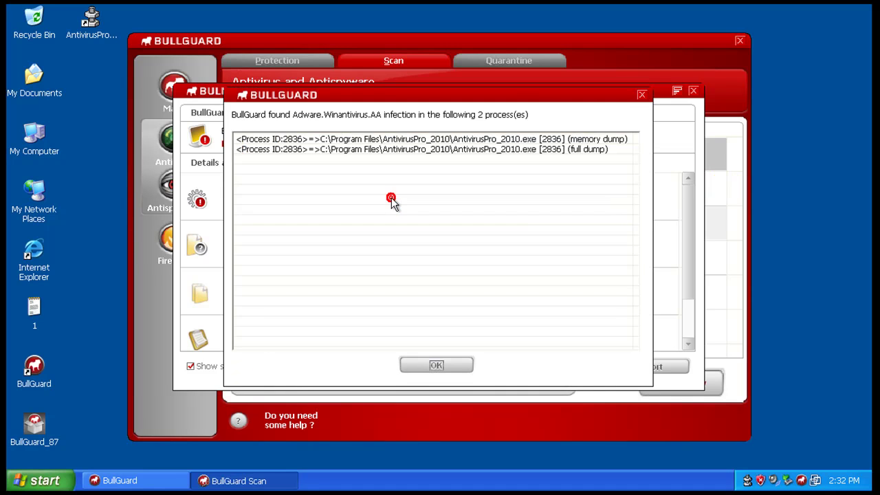
left_click(491, 149)
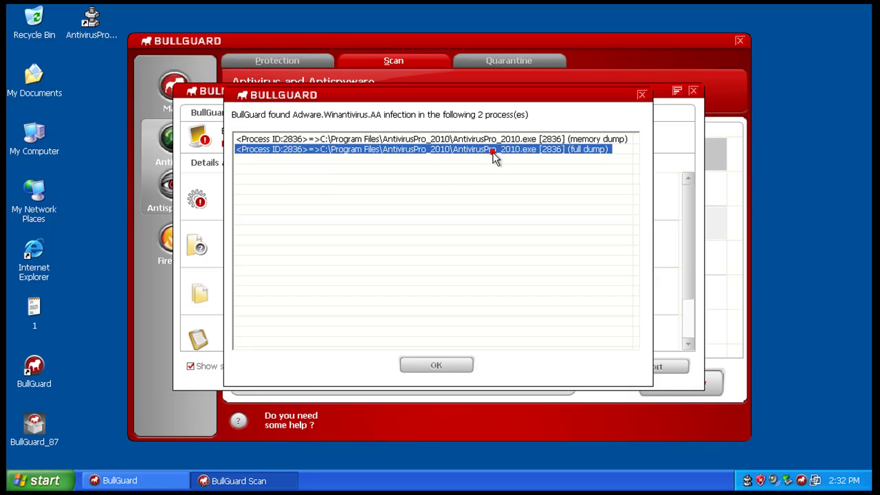
left_click(436, 365)
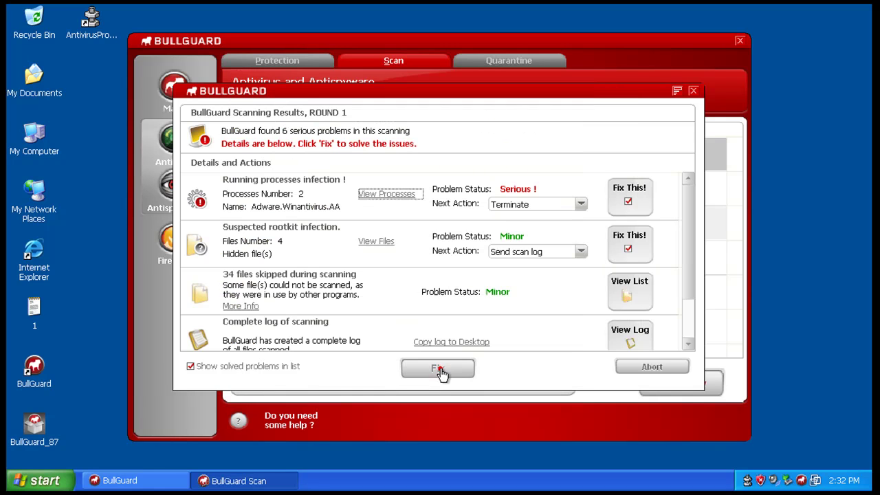
left_click(378, 243)
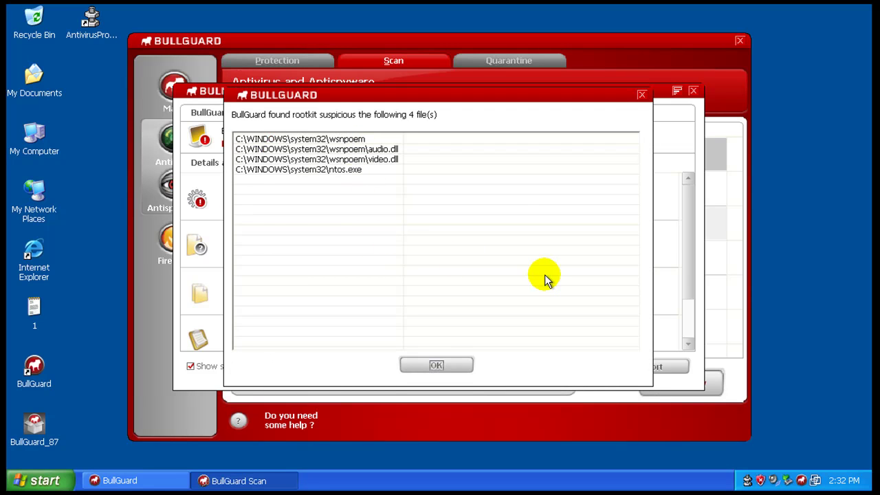
left_click(440, 364)
Step: Keep Send scan log as the next action for the suspected rootkit infection and fix the problems found
left_click(581, 253)
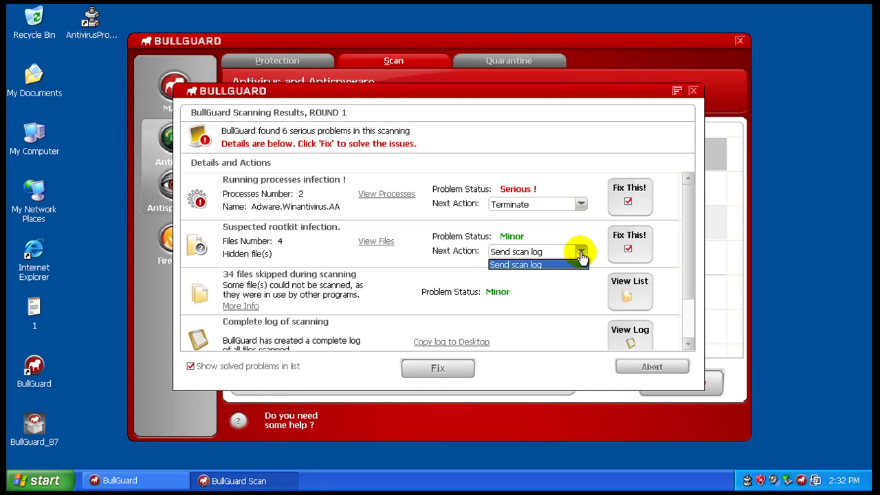
left_click(581, 254)
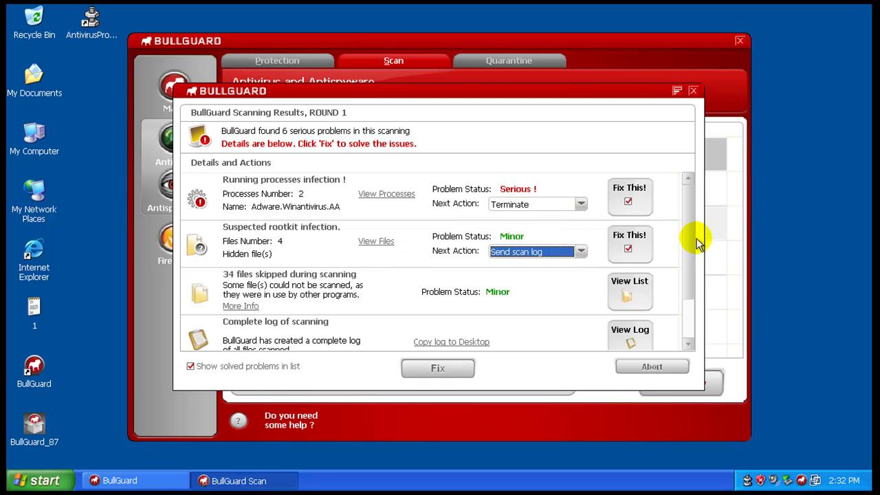
left_click_drag(692, 241, 334, 252)
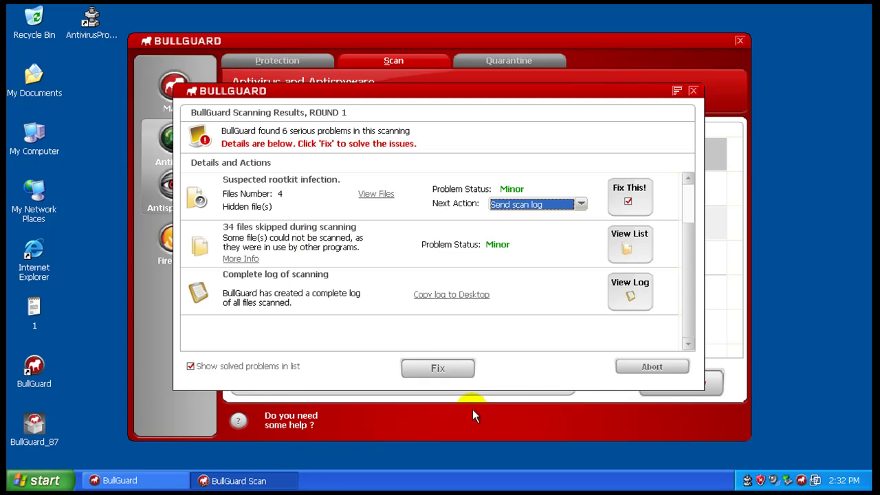
left_click(442, 368)
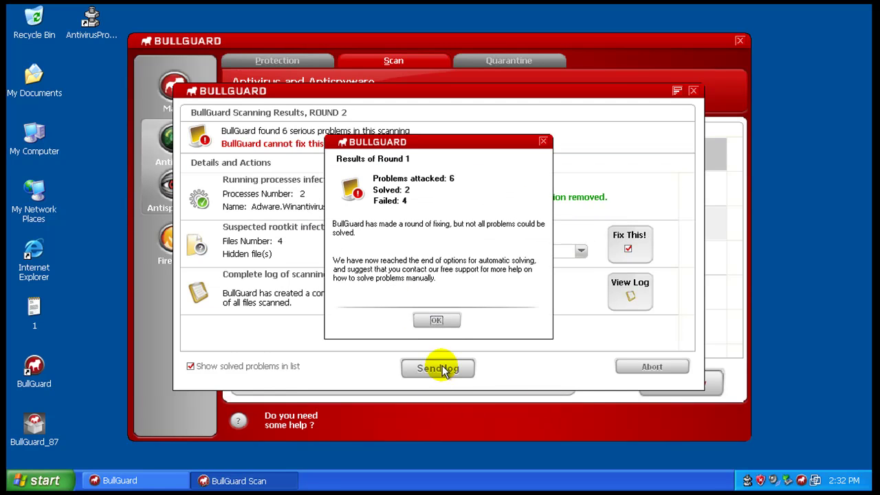
Step: Dismiss the fixing round results, try to send the scan log, and close the scan results and BullGuard windows
left_click(438, 321)
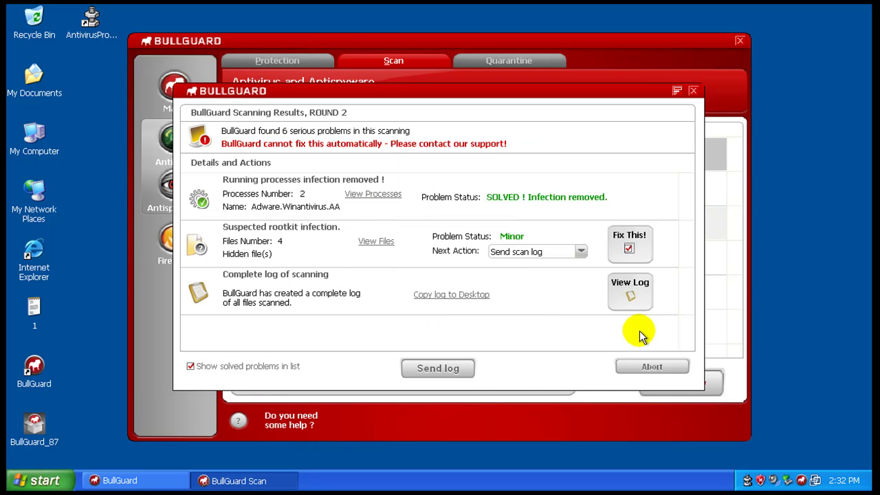
left_click(448, 370)
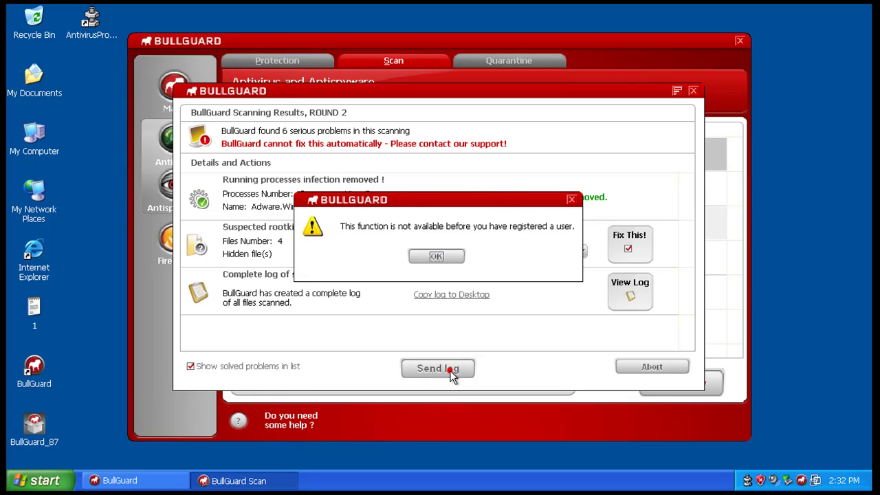
left_click(448, 257)
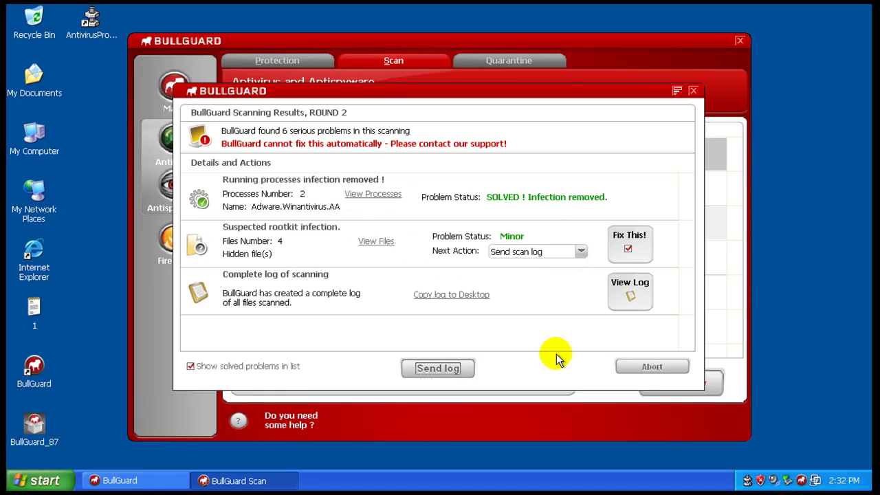
left_click(695, 91)
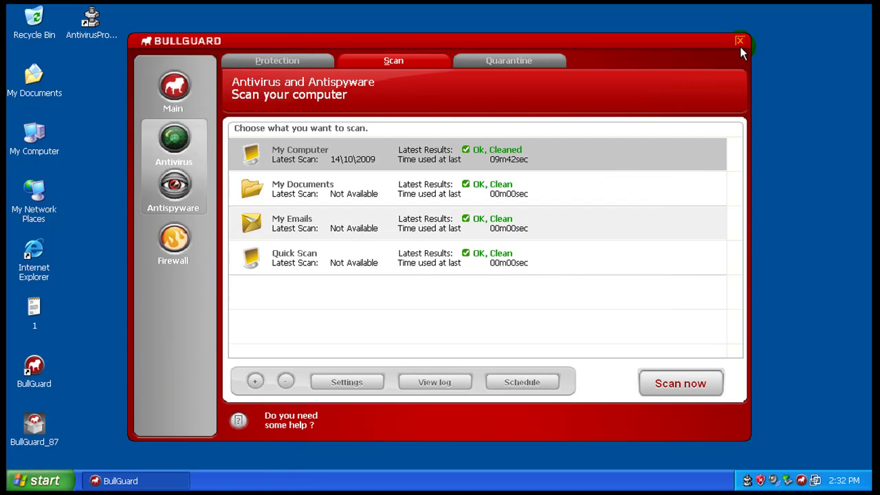
left_click(741, 47)
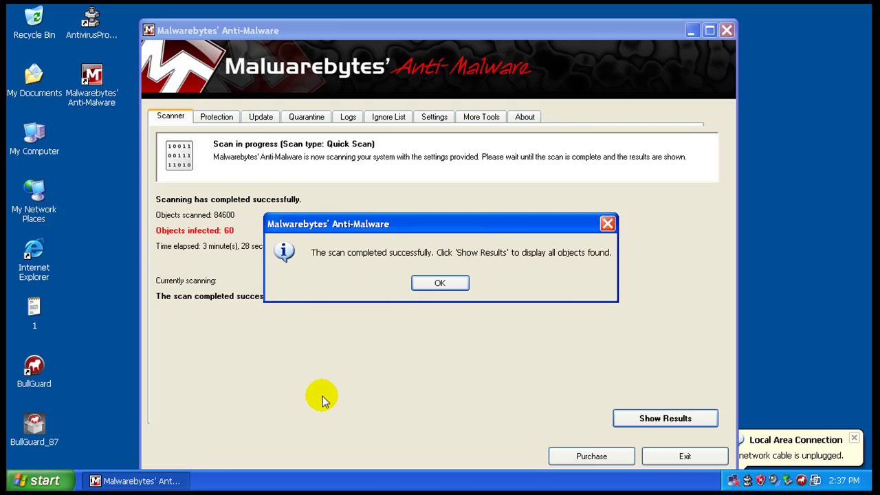
Step: Show the Malwarebytes' Anti-Malware quick scan results, sort them by vendor and examine the whole list of detected items
left_click(454, 292)
left_click(638, 418)
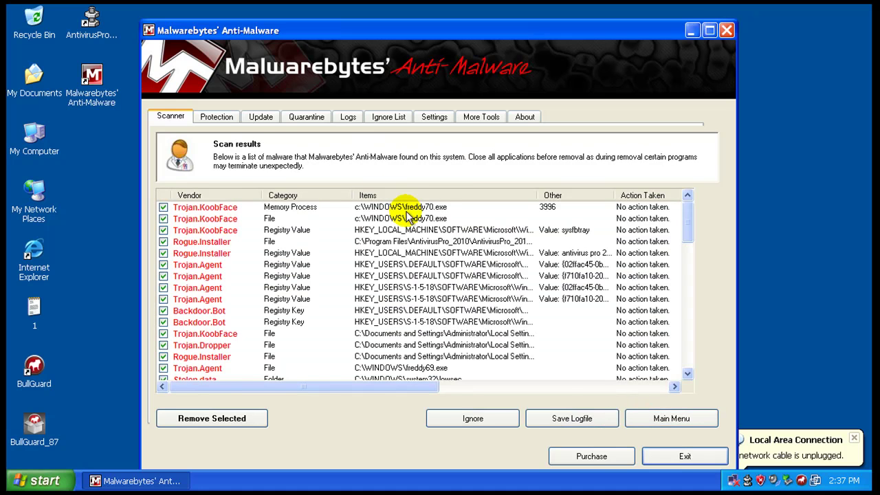
left_click(231, 196)
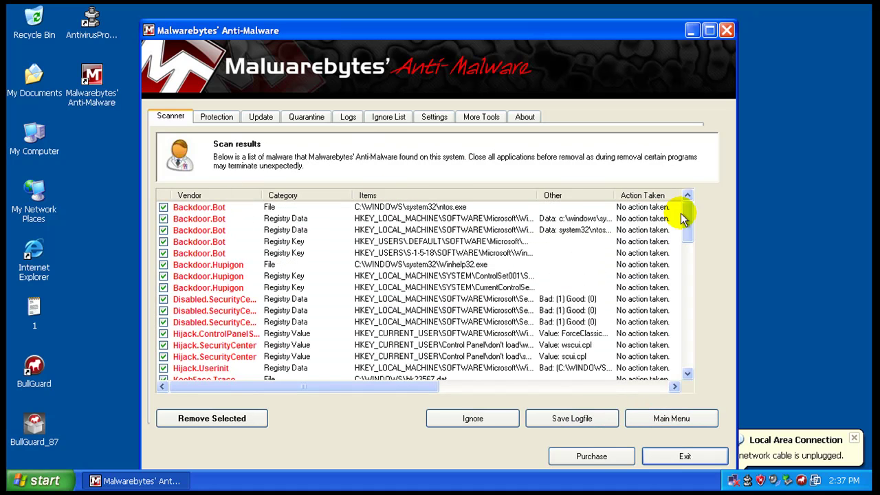
left_click_drag(688, 220, 692, 344)
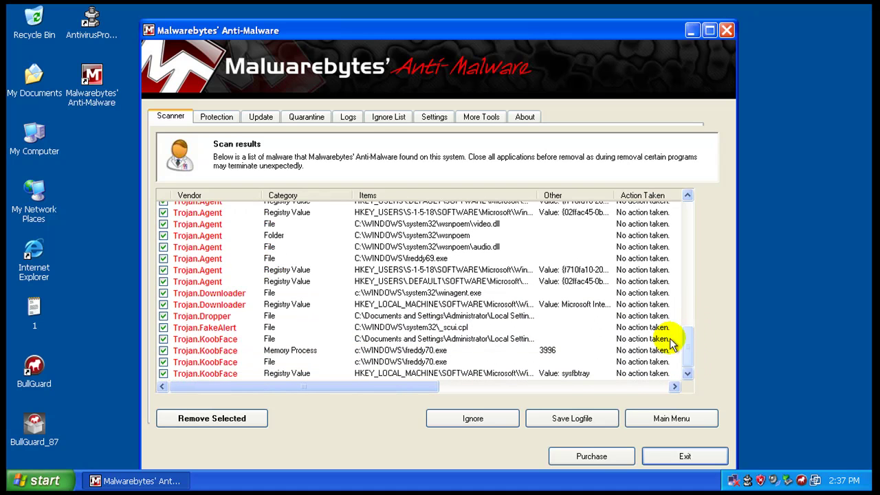
left_click_drag(687, 348, 697, 191)
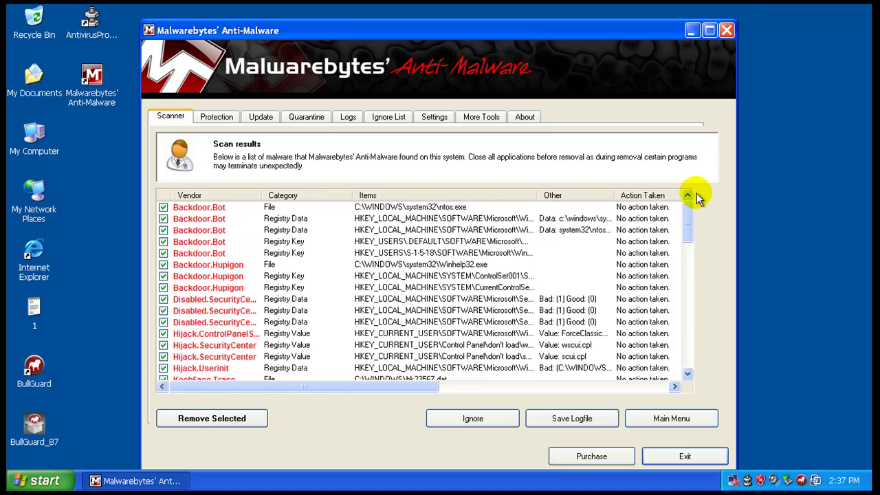